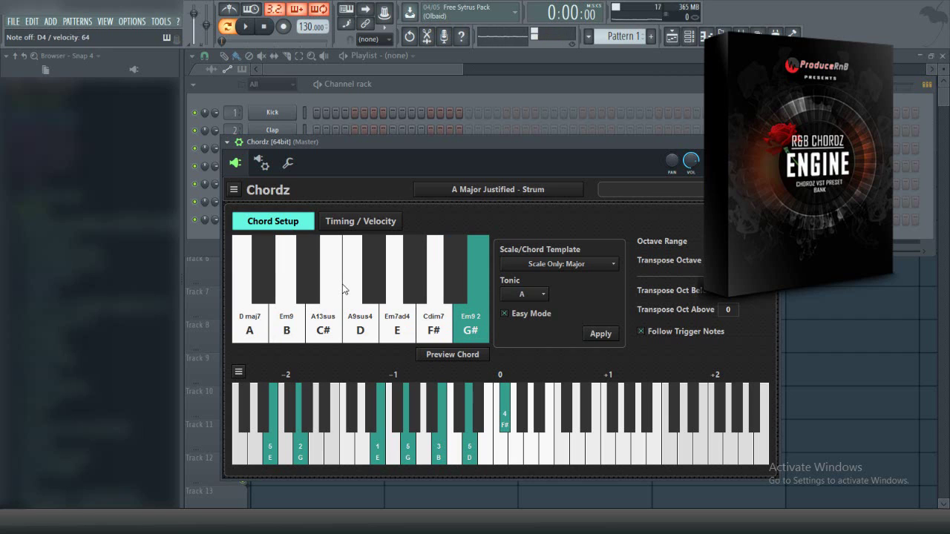
Load the "A# Minor - strum dwn" preset in Chordz
{"action": "left_click", "coordinate": [475, 190]}
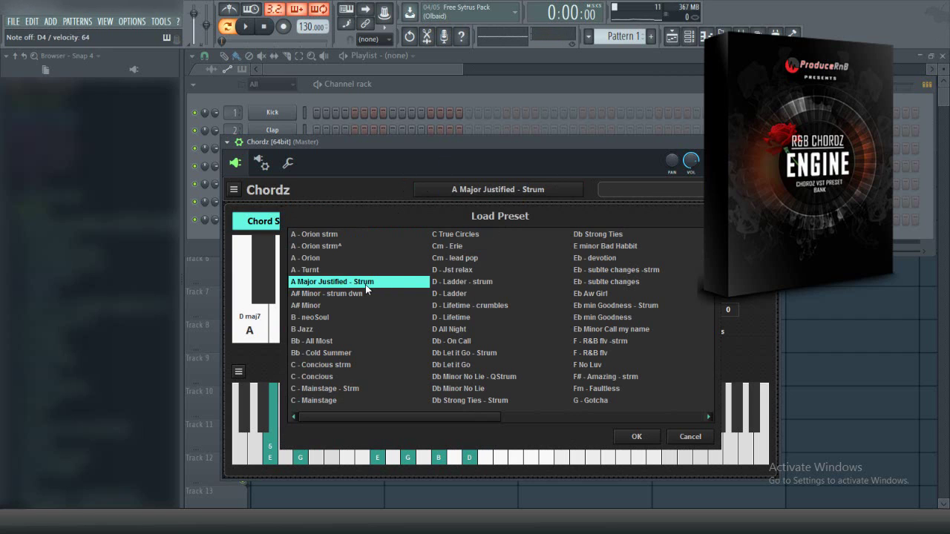
{"action": "double_click", "coordinate": [345, 293]}
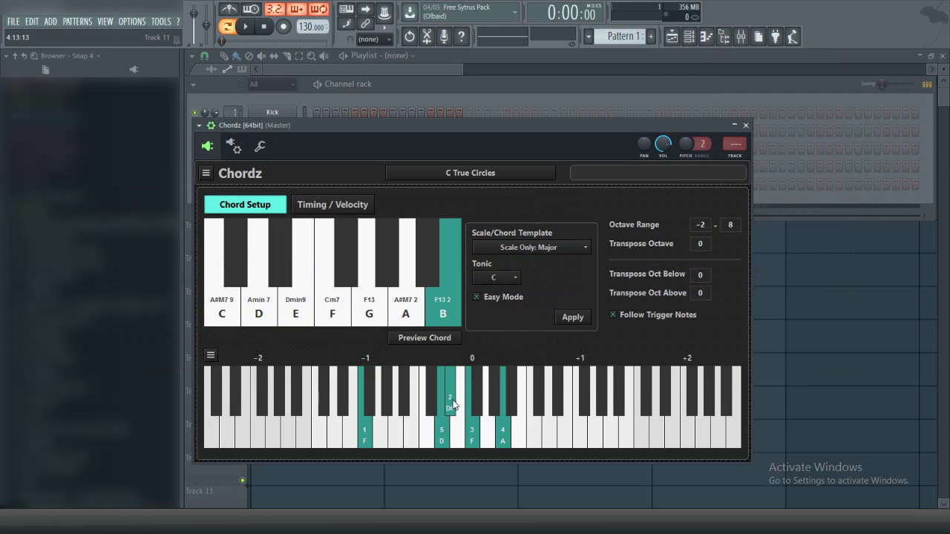
Browse the Chordz preset list through to the scale chord presets, and close it without loading another preset
{"action": "left_click", "coordinate": [467, 174]}
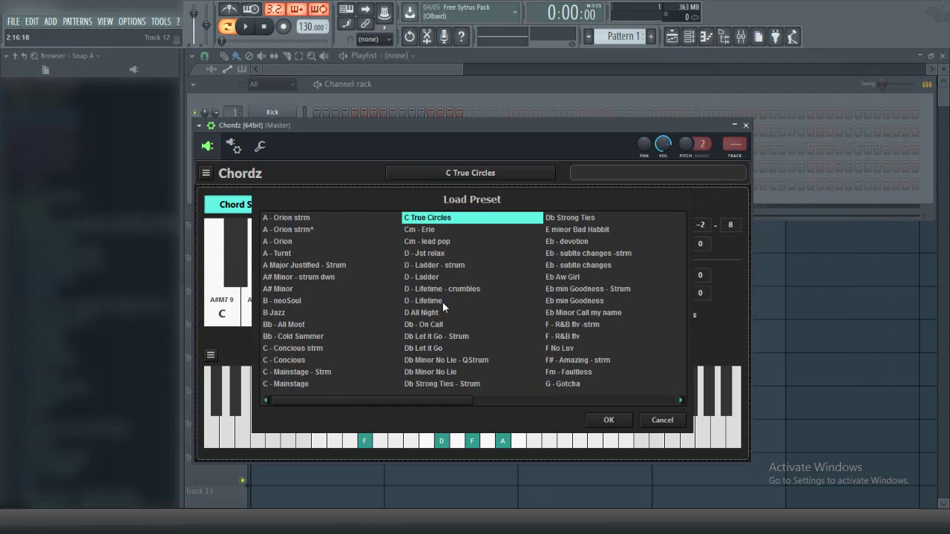
{"action": "left_click", "coordinate": [681, 400]}
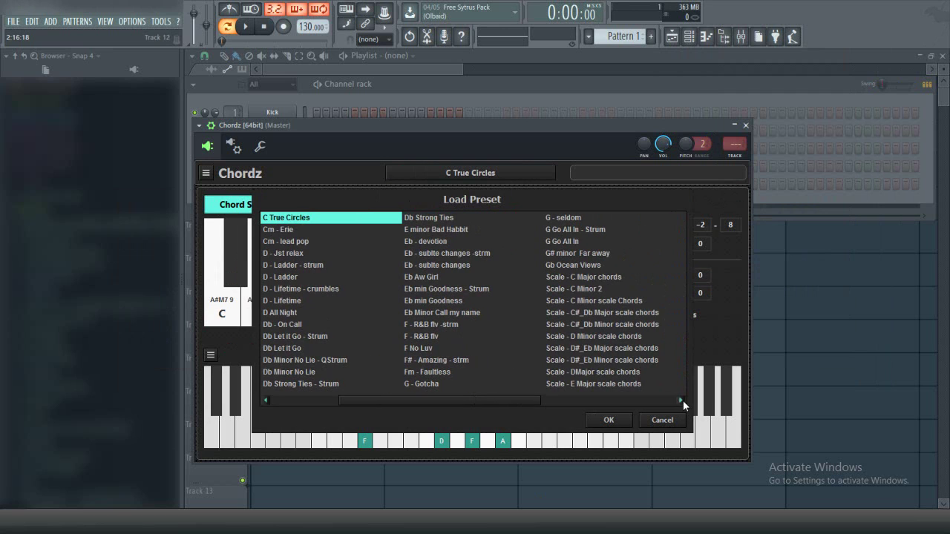
{"action": "left_click", "coordinate": [682, 401]}
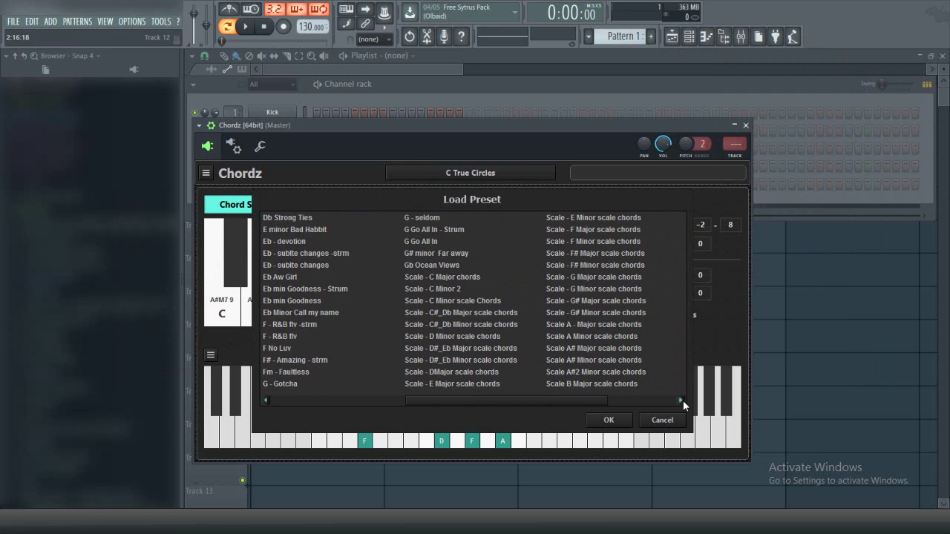
{"action": "left_click", "coordinate": [265, 401]}
{"action": "left_click", "coordinate": [265, 401]}
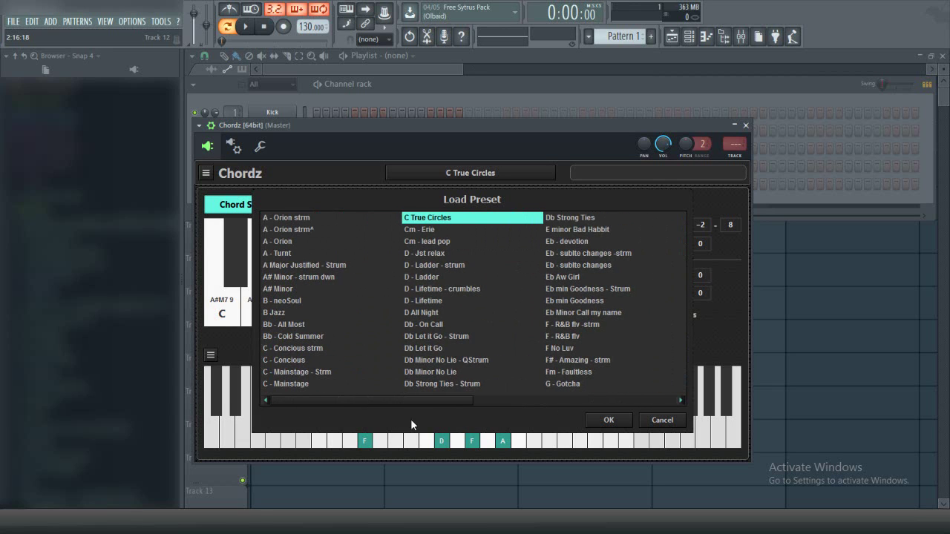
{"action": "left_click", "coordinate": [658, 420]}
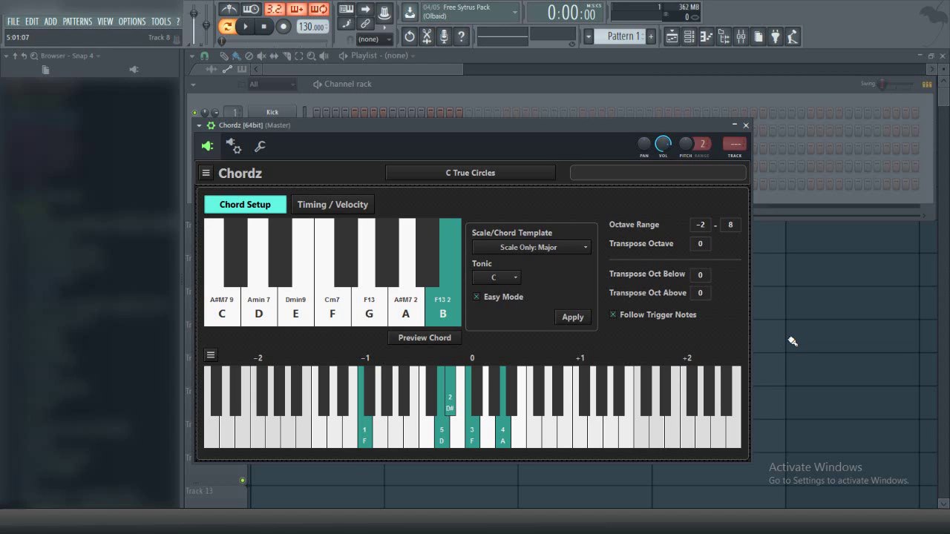
Inspect the chord assigned to each white key from C to B in the C True Circles preset
{"action": "left_click", "coordinate": [223, 315]}
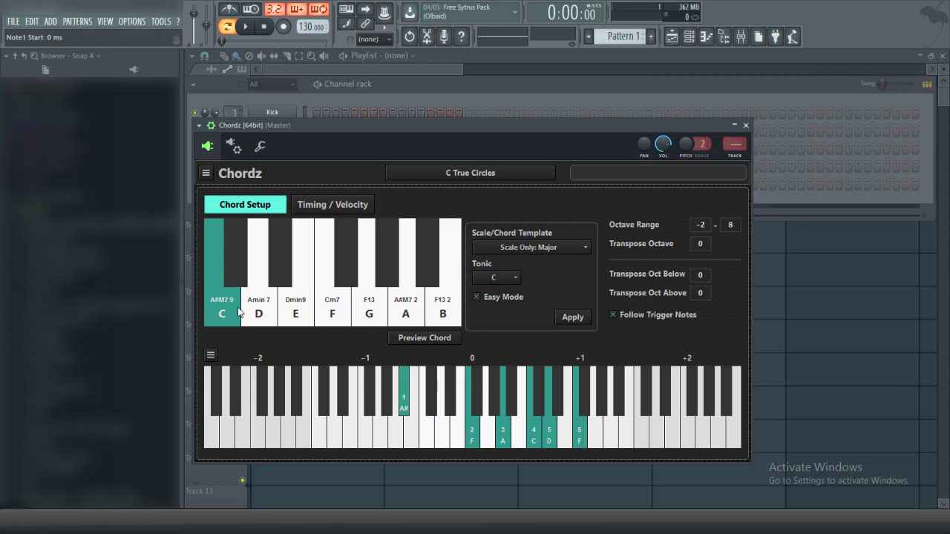
{"action": "left_click", "coordinate": [258, 313]}
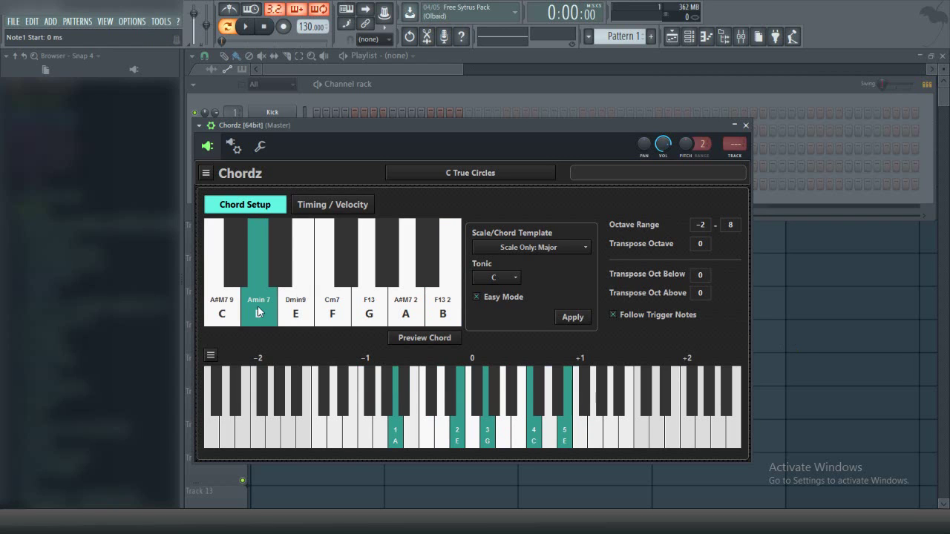
{"action": "left_click", "coordinate": [299, 307]}
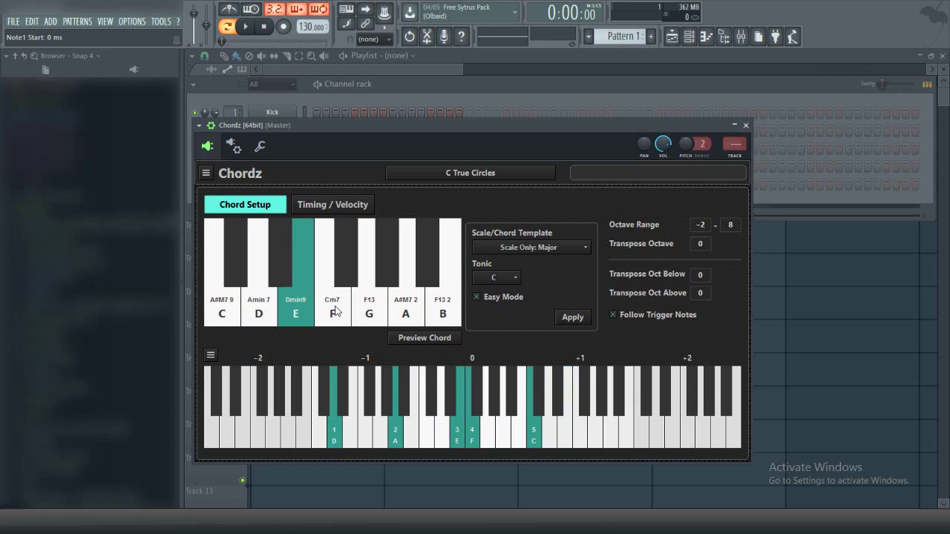
{"action": "left_click", "coordinate": [336, 310]}
{"action": "left_click", "coordinate": [375, 311]}
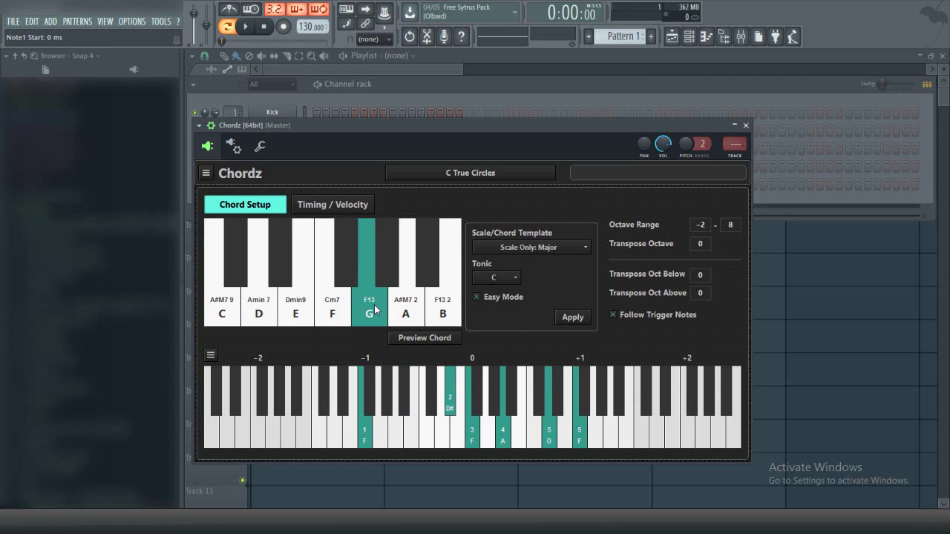
{"action": "left_click", "coordinate": [408, 313]}
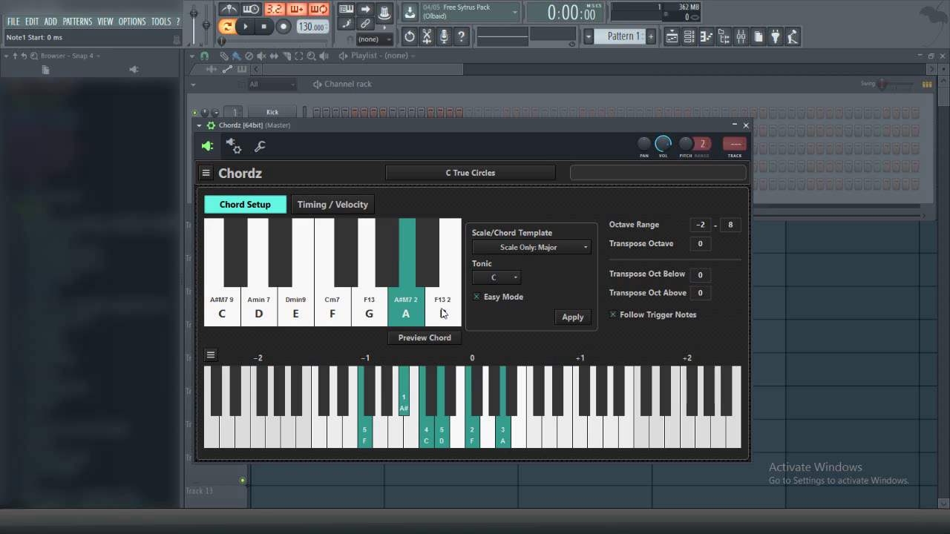
{"action": "left_click", "coordinate": [444, 314]}
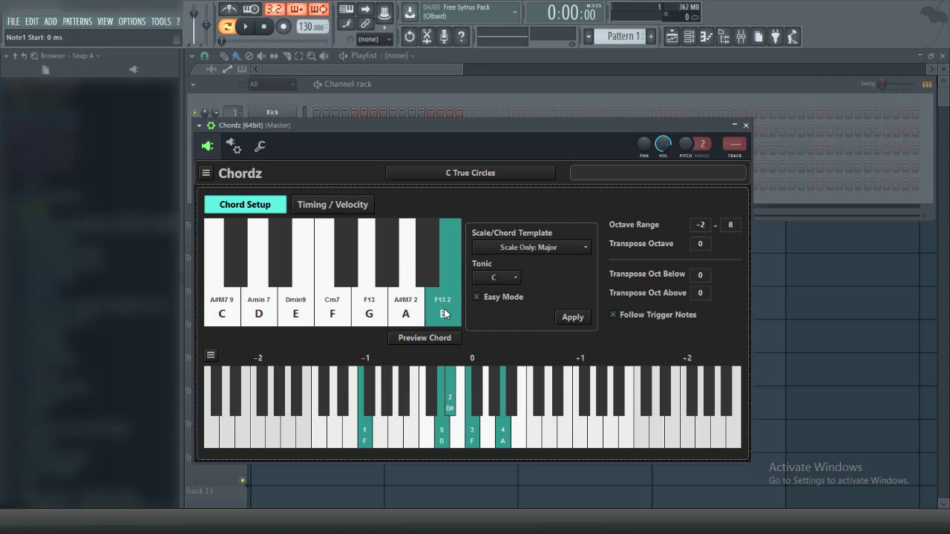
Try removing the highest F and moving the A an octave lower in the C key's chord, and restore the original notes
{"action": "left_click", "coordinate": [225, 312]}
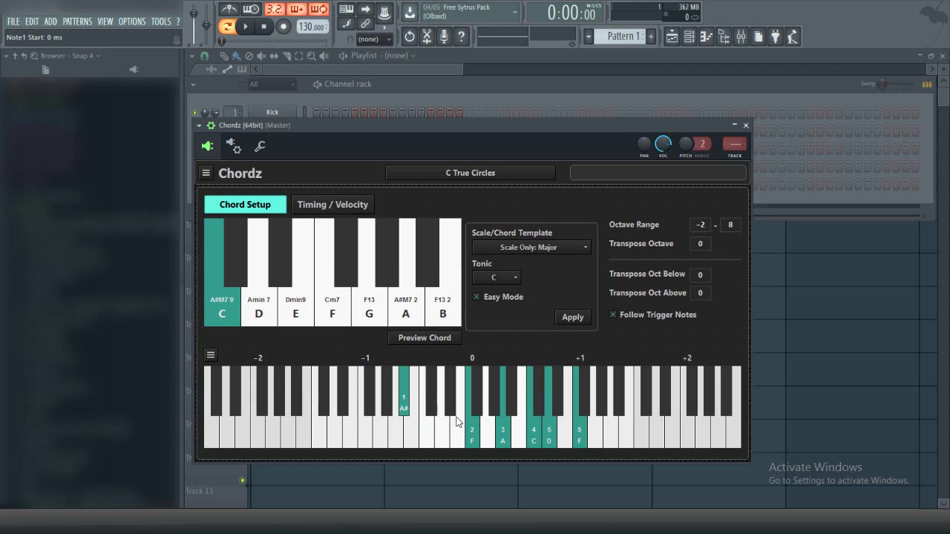
{"action": "left_click", "coordinate": [579, 443]}
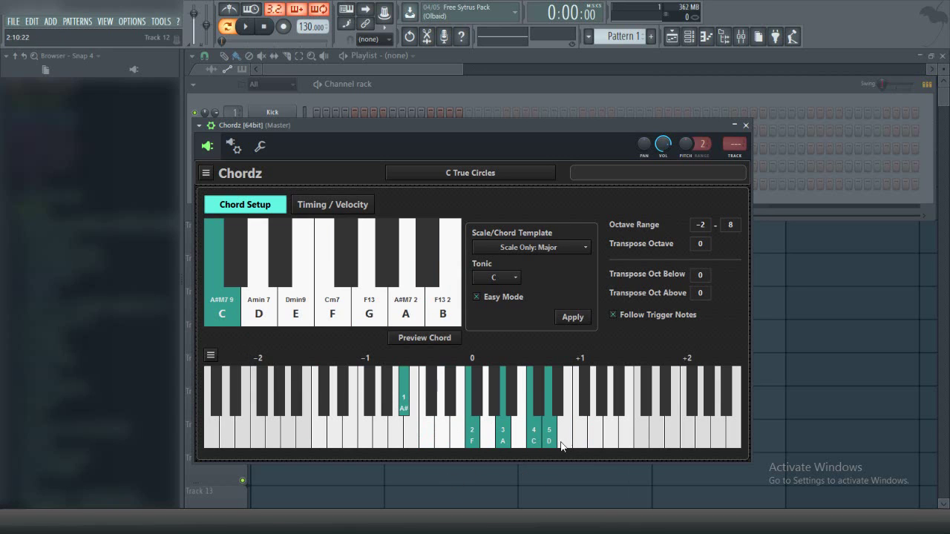
{"action": "left_click", "coordinate": [580, 430]}
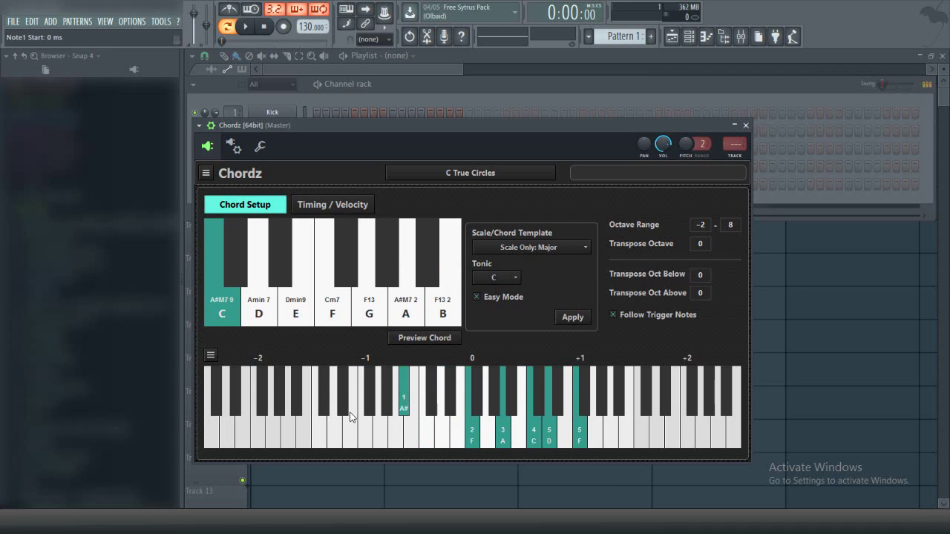
{"action": "left_click", "coordinate": [501, 443]}
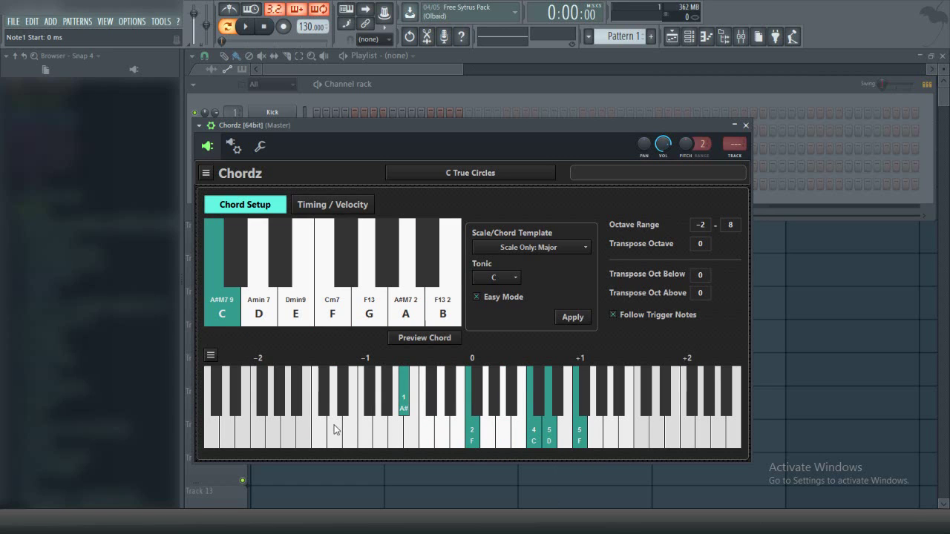
{"action": "left_click", "coordinate": [395, 436]}
{"action": "left_click", "coordinate": [393, 436]}
{"action": "left_click", "coordinate": [504, 437]}
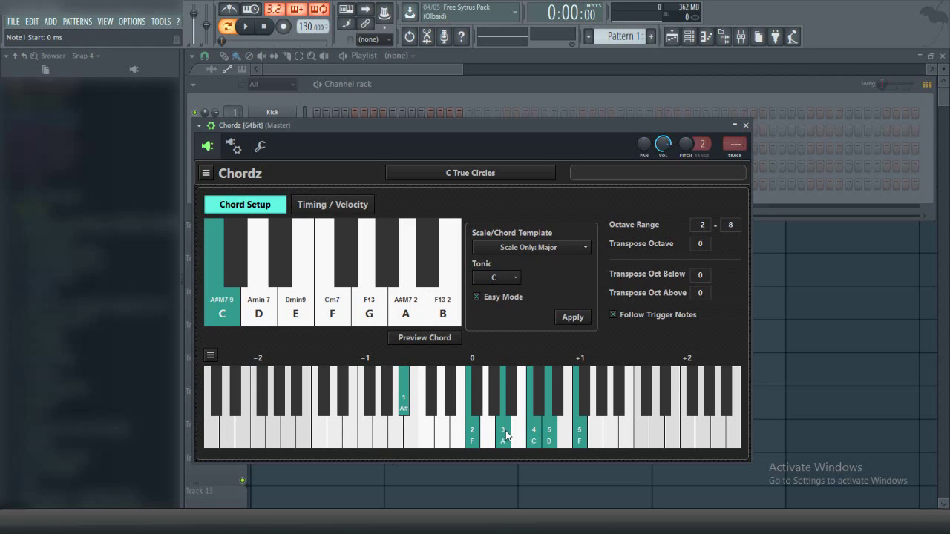
{"action": "left_click", "coordinate": [581, 444]}
Try removing the E note from the E key's Dmin9 chord, and restore it
{"action": "left_click", "coordinate": [305, 313]}
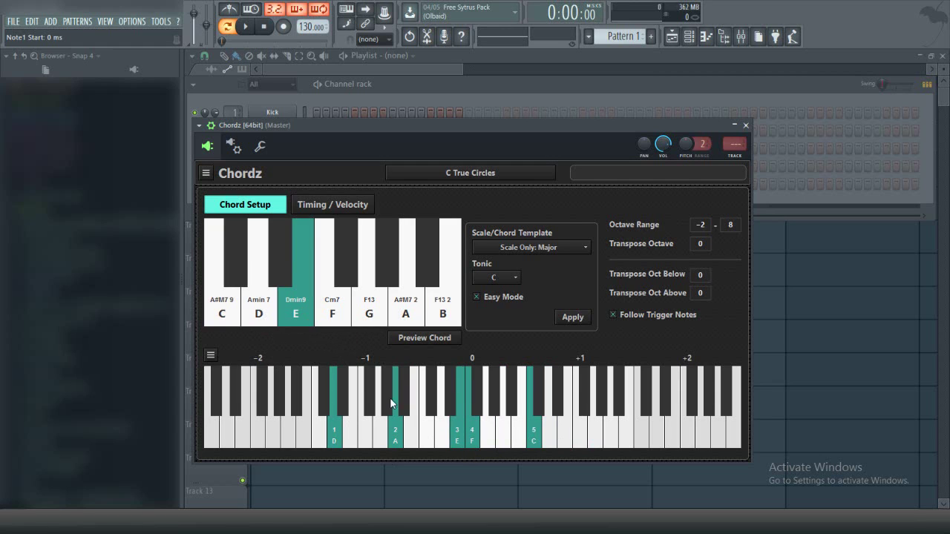
{"action": "left_click", "coordinate": [458, 442]}
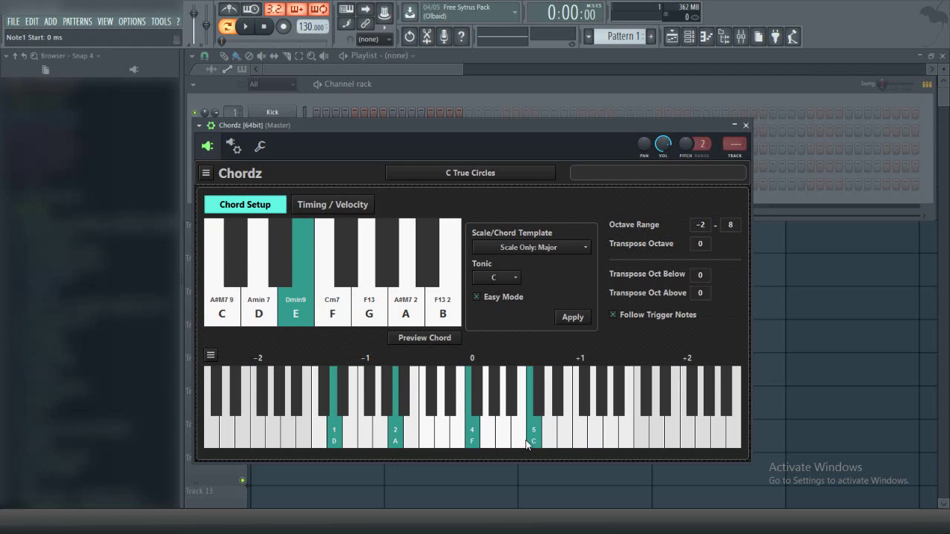
{"action": "left_click", "coordinate": [567, 438]}
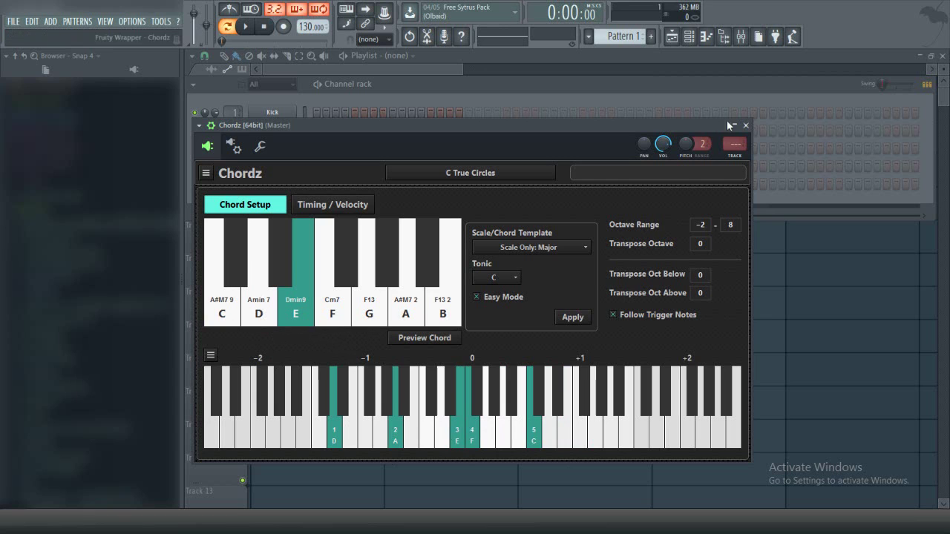
Close the Chordz window and replace its channel's plugin with (none)
{"action": "left_click", "coordinate": [745, 125]}
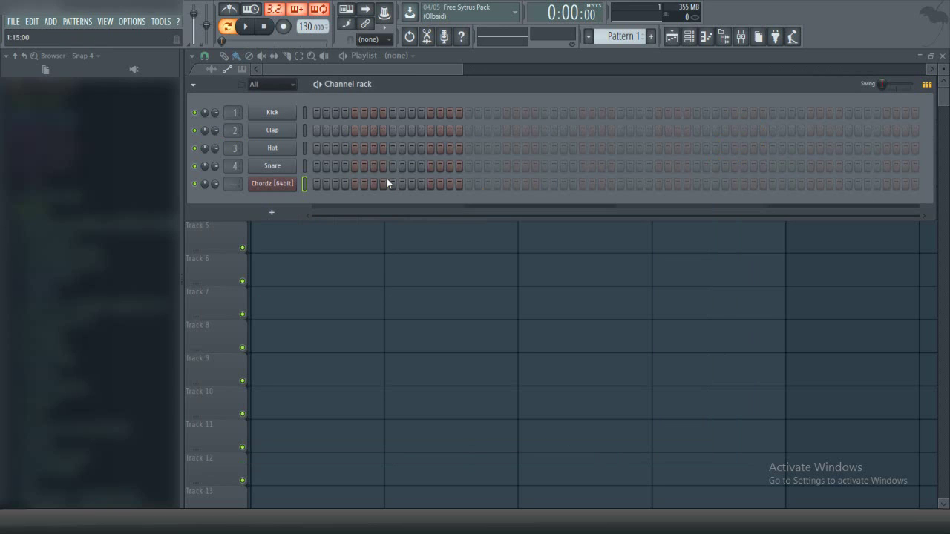
{"action": "right_click", "coordinate": [286, 190]}
{"action": "mouse_move", "coordinate": [365, 266]}
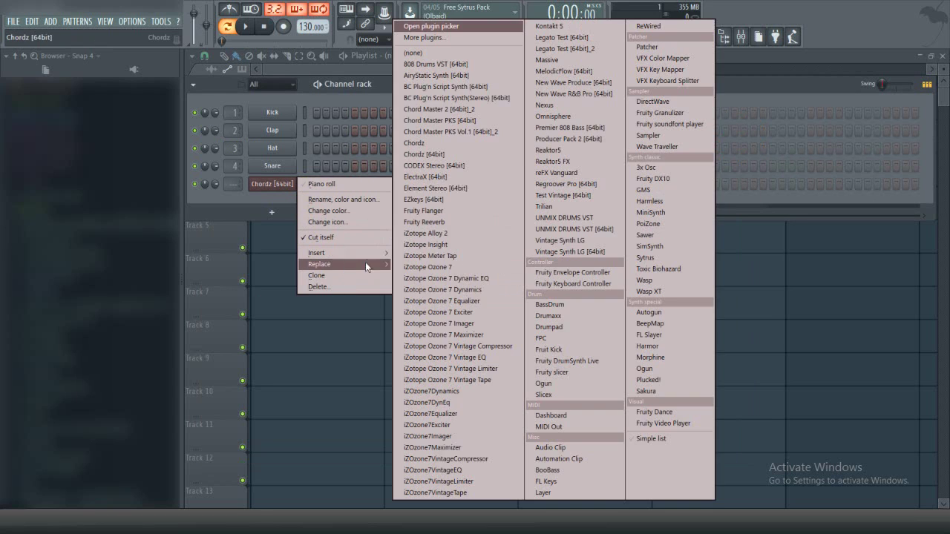
{"action": "left_click", "coordinate": [434, 53]}
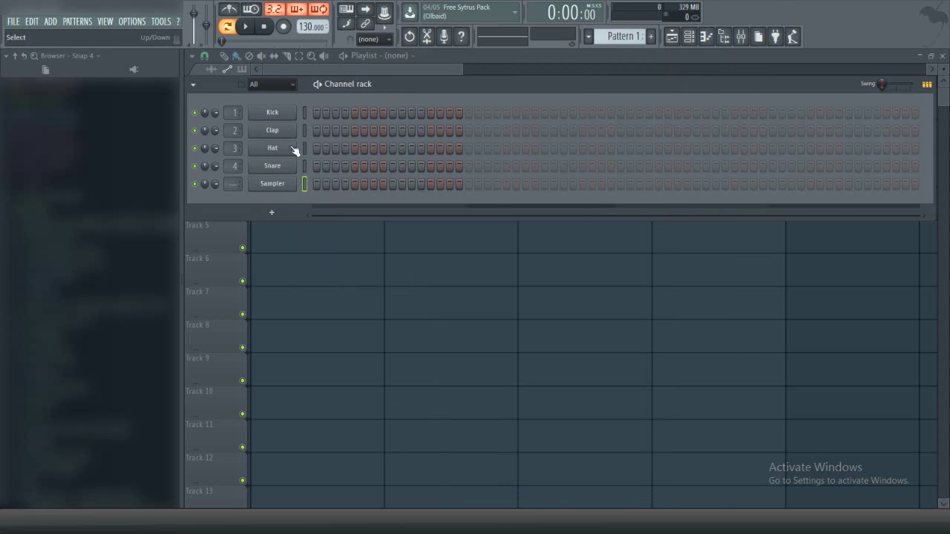
Add a Chordz [64bit] channel and set its MIDI output port to 1
{"action": "left_click", "coordinate": [271, 213]}
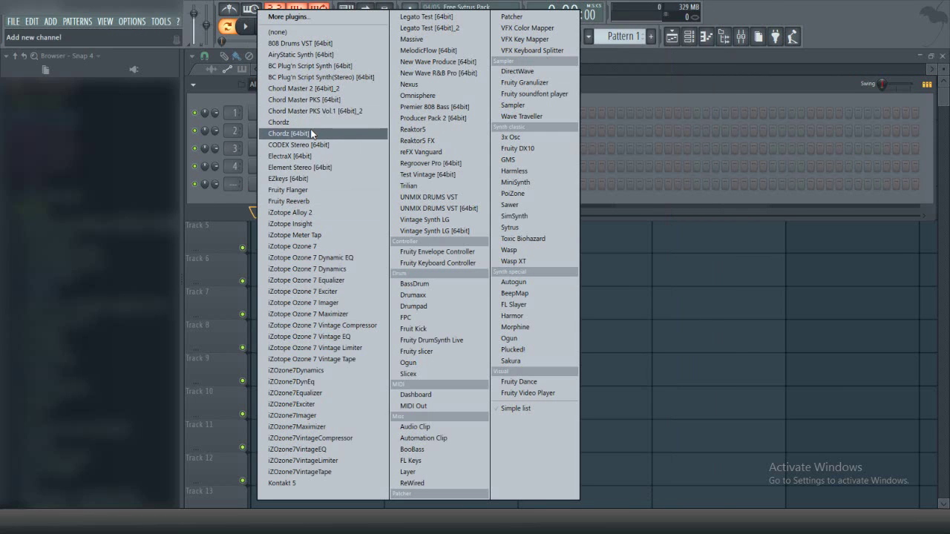
{"action": "left_click", "coordinate": [308, 132]}
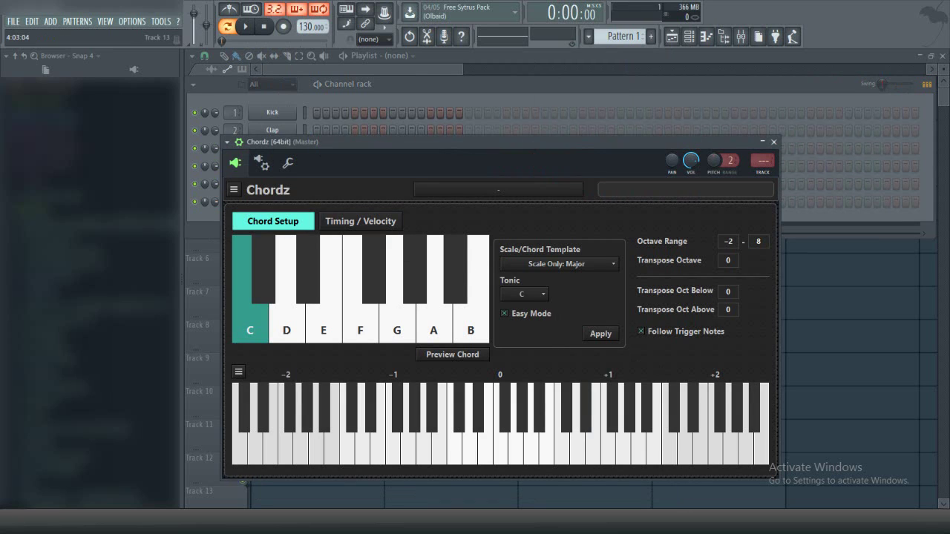
{"action": "left_click", "coordinate": [262, 163]}
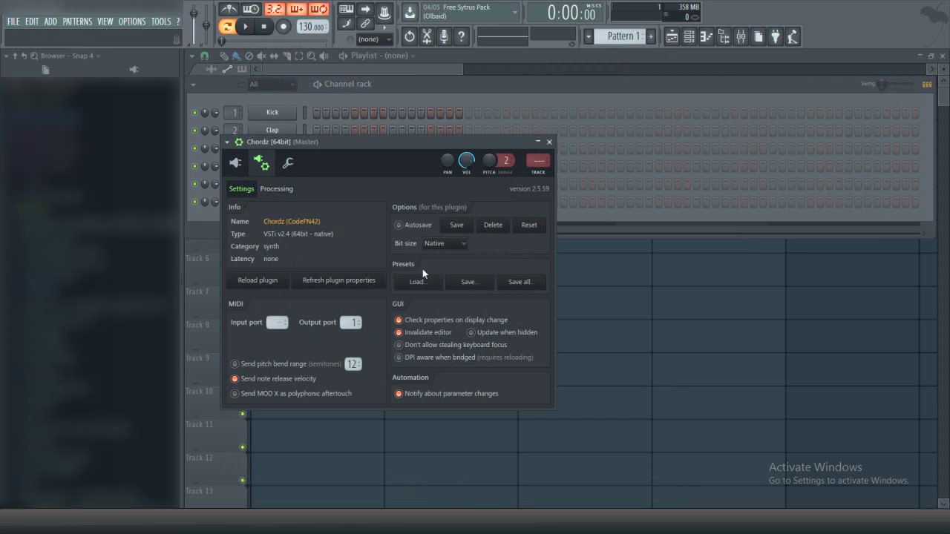
{"action": "left_click", "coordinate": [549, 142]}
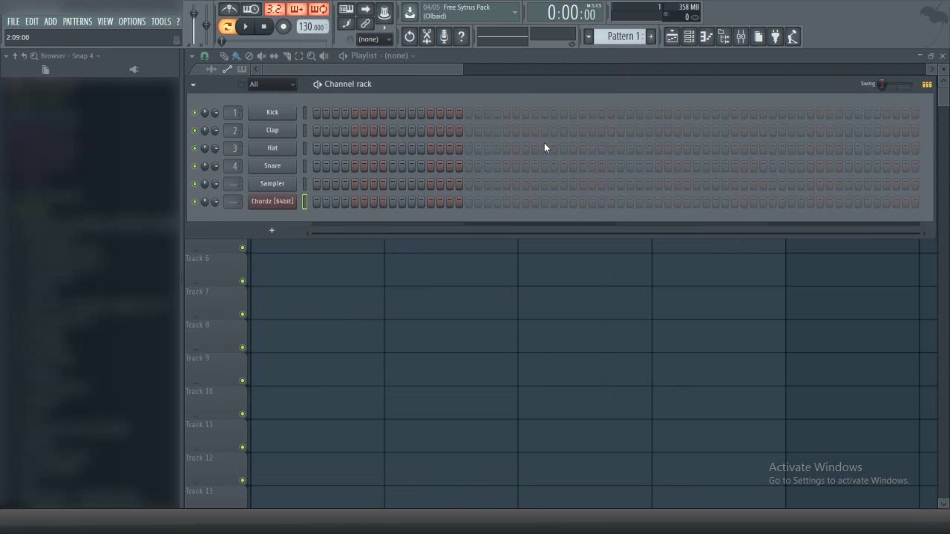
Add a Nexus channel, set its MIDI input port to 1 and return to the synth's interface
{"action": "left_click", "coordinate": [272, 230]}
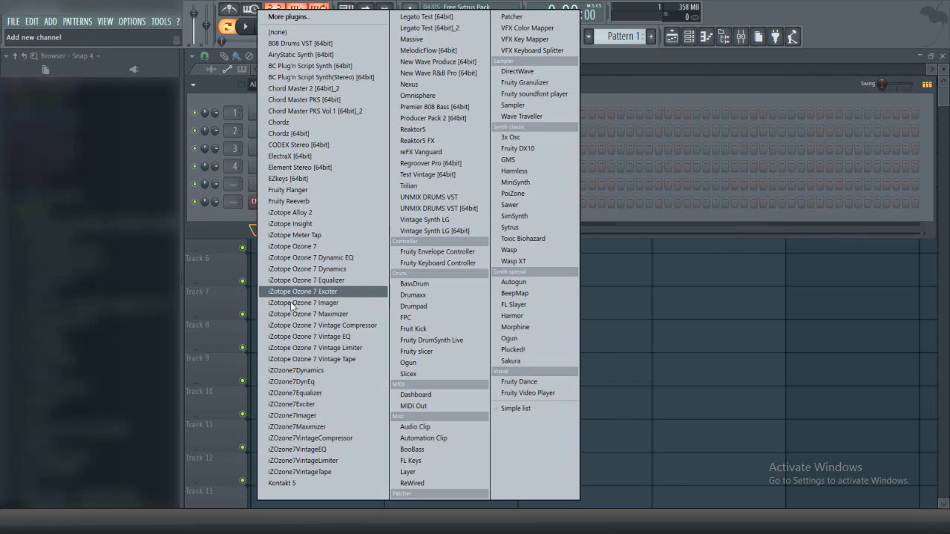
{"action": "left_click", "coordinate": [415, 85]}
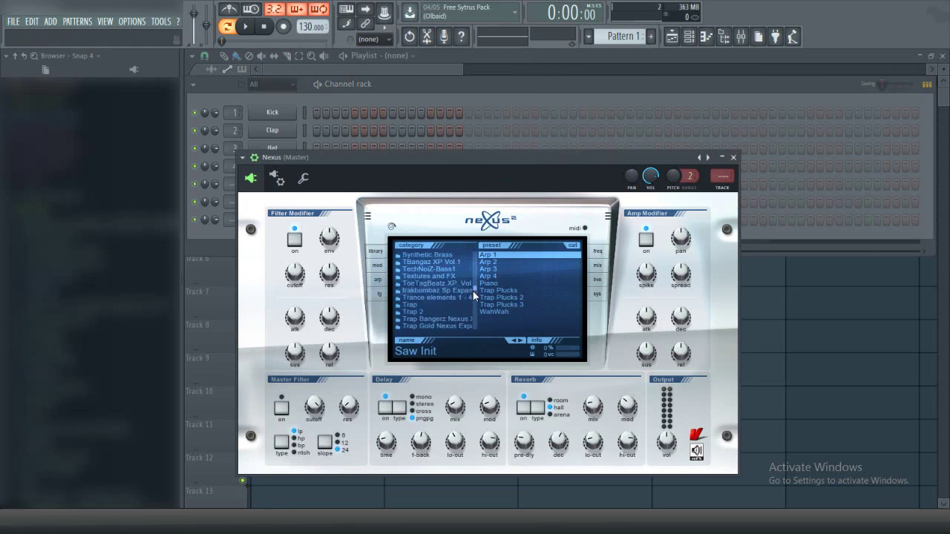
{"action": "left_click", "coordinate": [279, 181]}
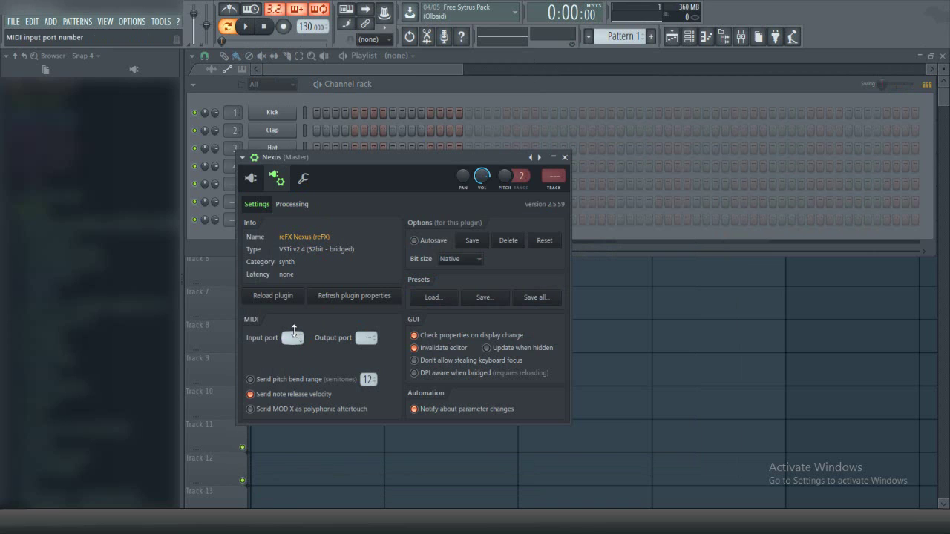
{"action": "left_click", "coordinate": [295, 339]}
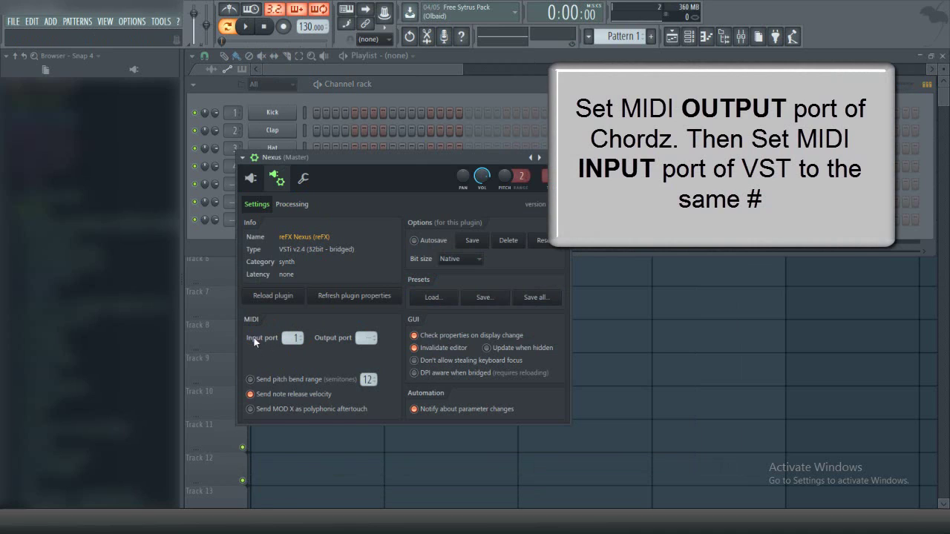
{"action": "scroll", "coordinate": [286, 337], "scroll_direction": "up", "scroll_amount": 1}
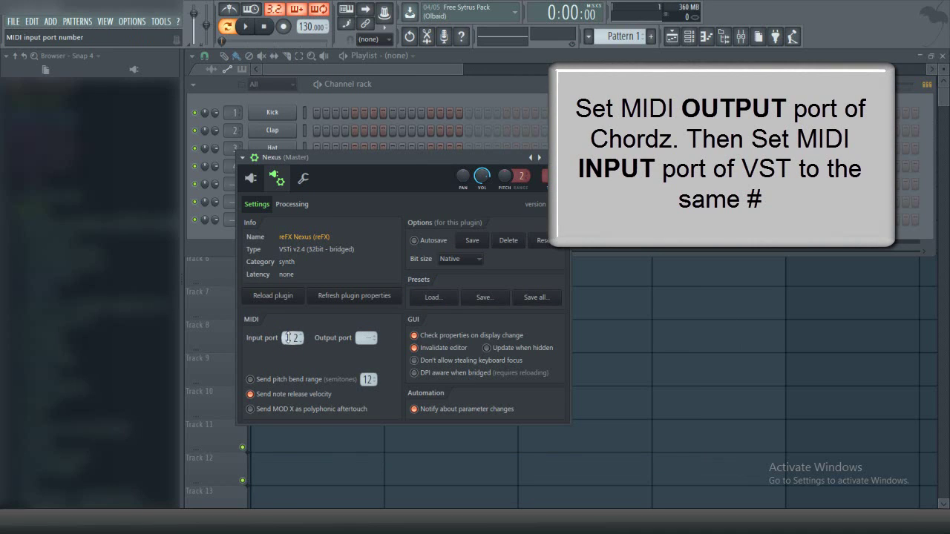
{"action": "left_click", "coordinate": [288, 338]}
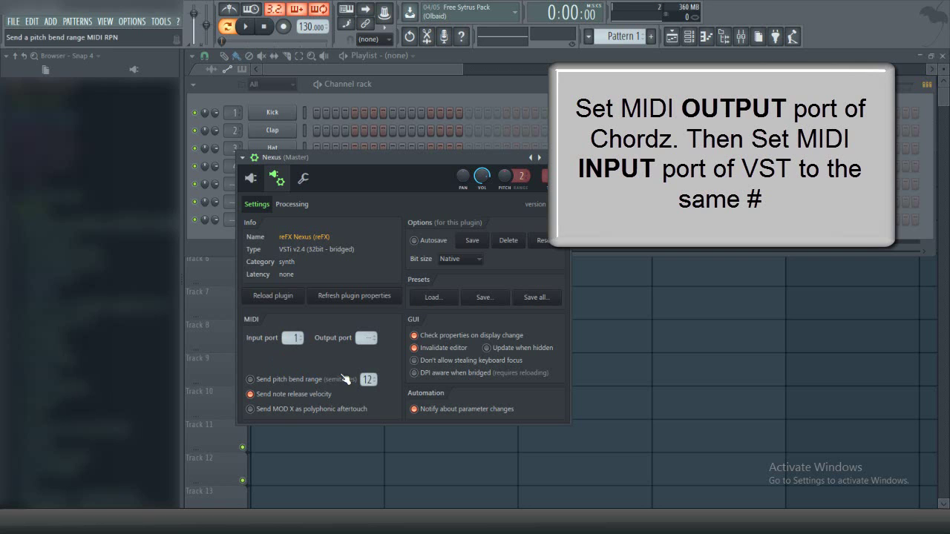
{"action": "left_click", "coordinate": [251, 178]}
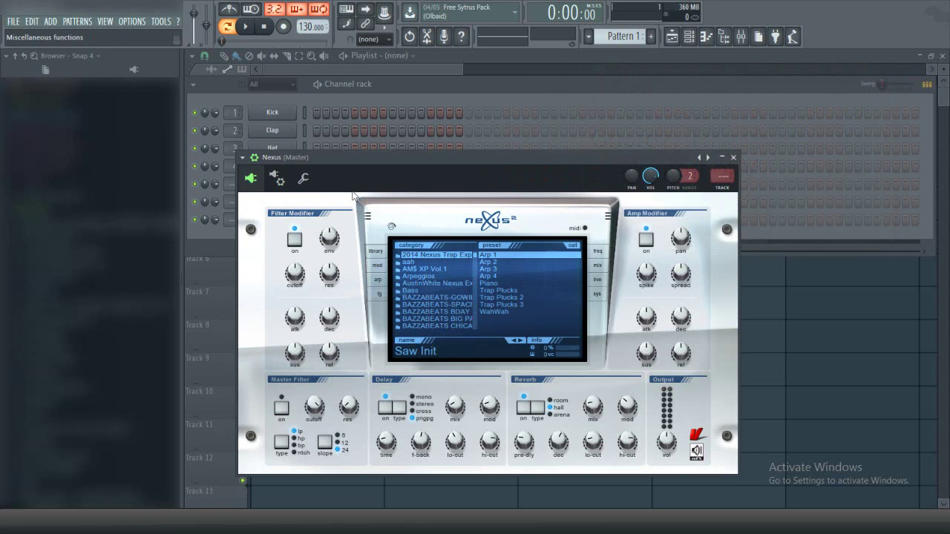
Compare the Chordz MIDI output port with the Nexus MIDI input port, closing the plugin windows
{"action": "left_click", "coordinate": [734, 158]}
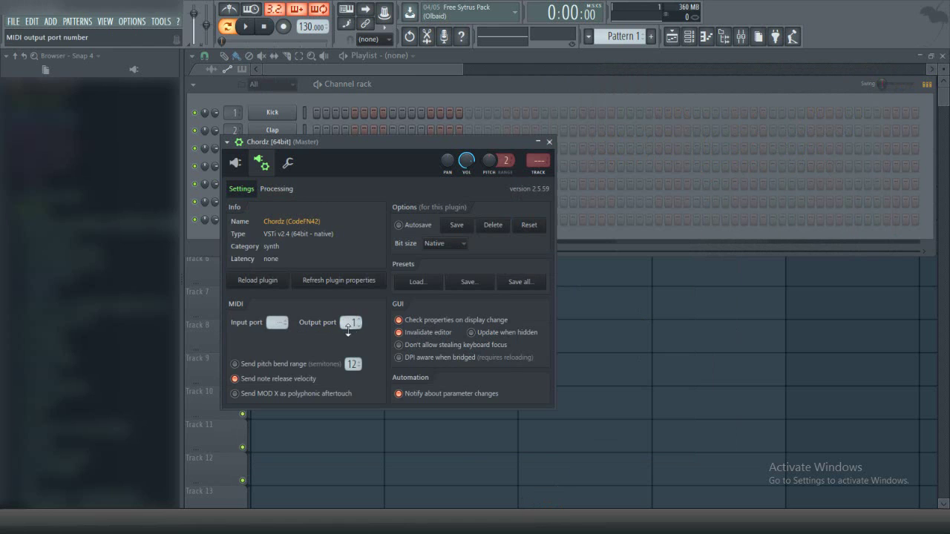
{"action": "left_click_drag", "start_coordinate": [348, 331], "coordinate": [354, 324]}
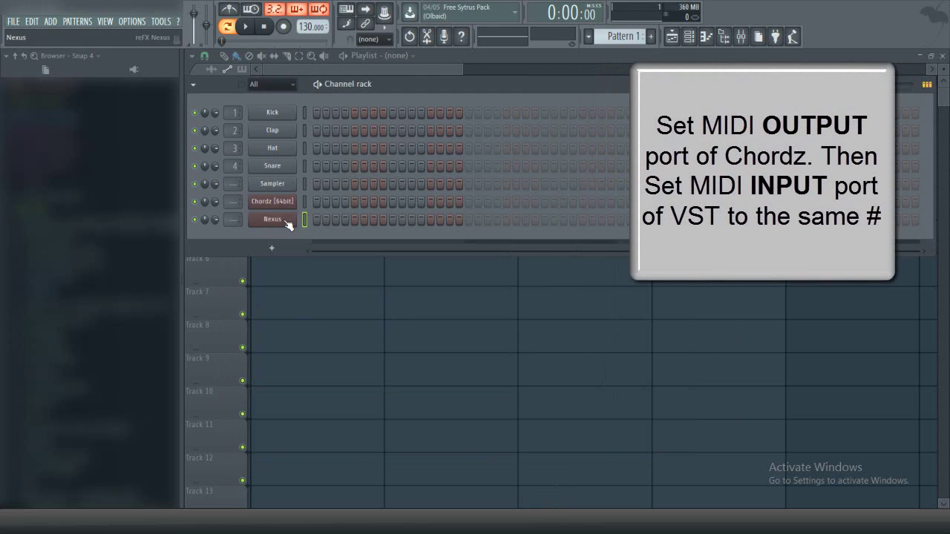
{"action": "left_click", "coordinate": [286, 222]}
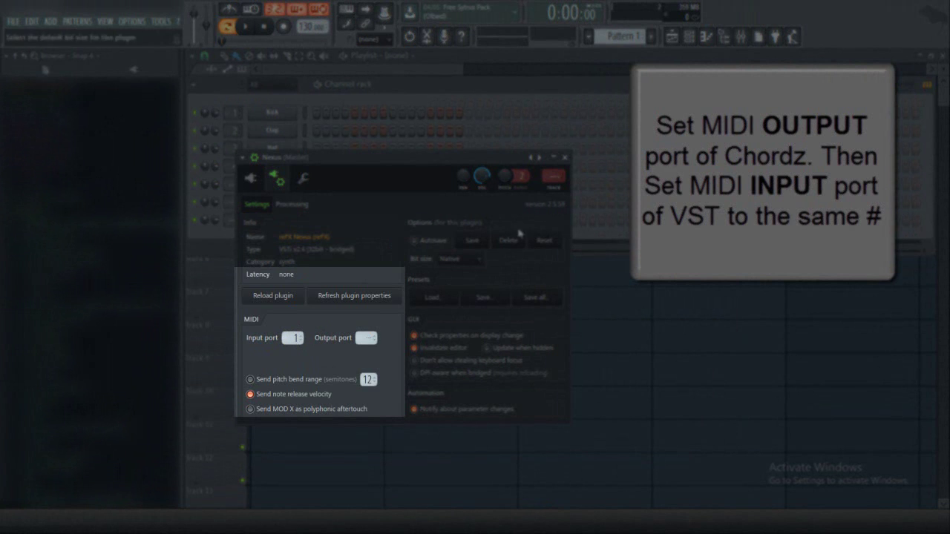
{"action": "left_click", "coordinate": [565, 157]}
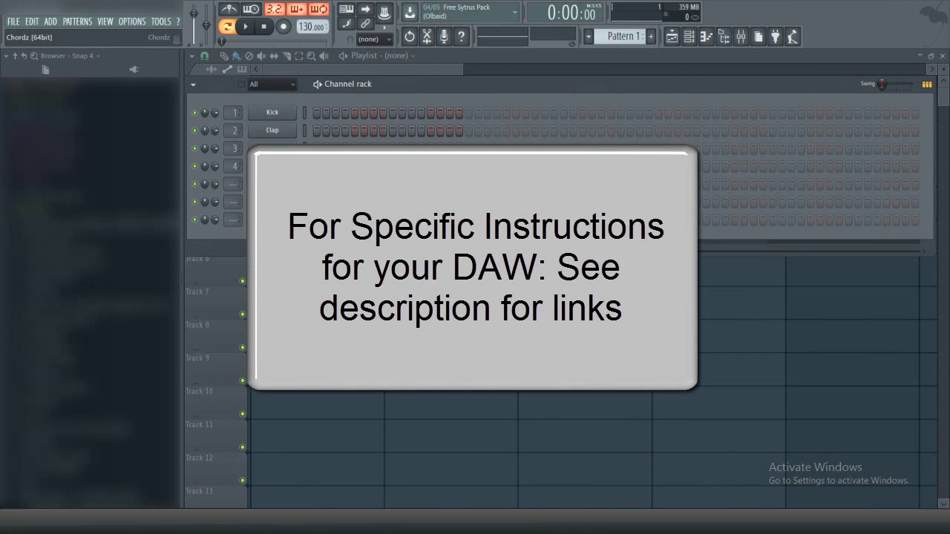
Open the Chordz [64bit] channel and load the C True Circles preset
{"action": "left_click", "coordinate": [273, 201]}
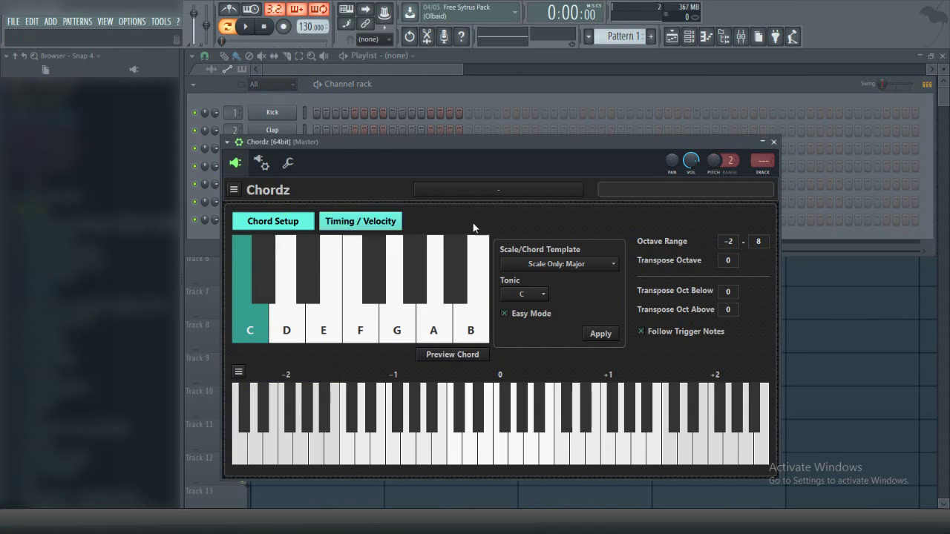
{"action": "left_click", "coordinate": [467, 192]}
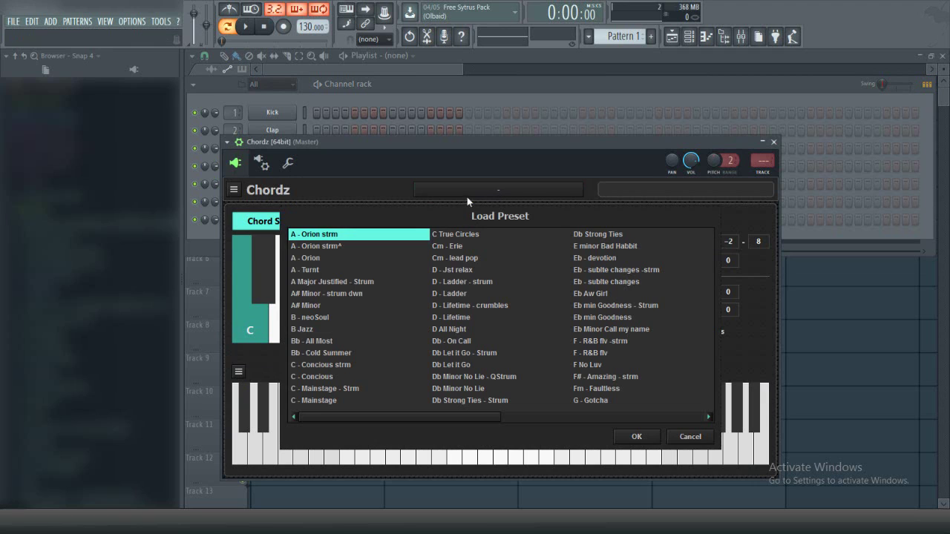
{"action": "left_click", "coordinate": [453, 236]}
{"action": "left_click", "coordinate": [638, 438]}
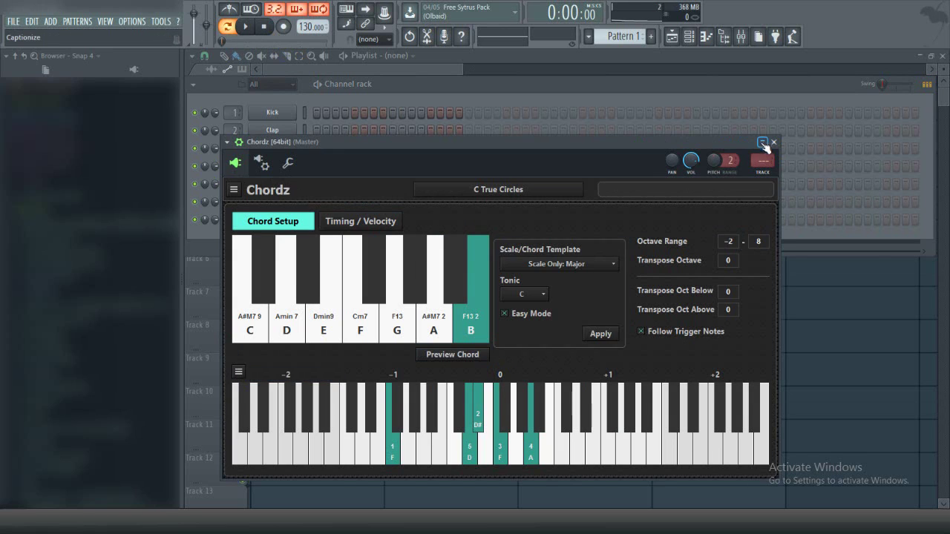
Play the preset's chords on the C, D, E, F and G trigger notes to hear them through Nexus
{"action": "key", "text": "z"}
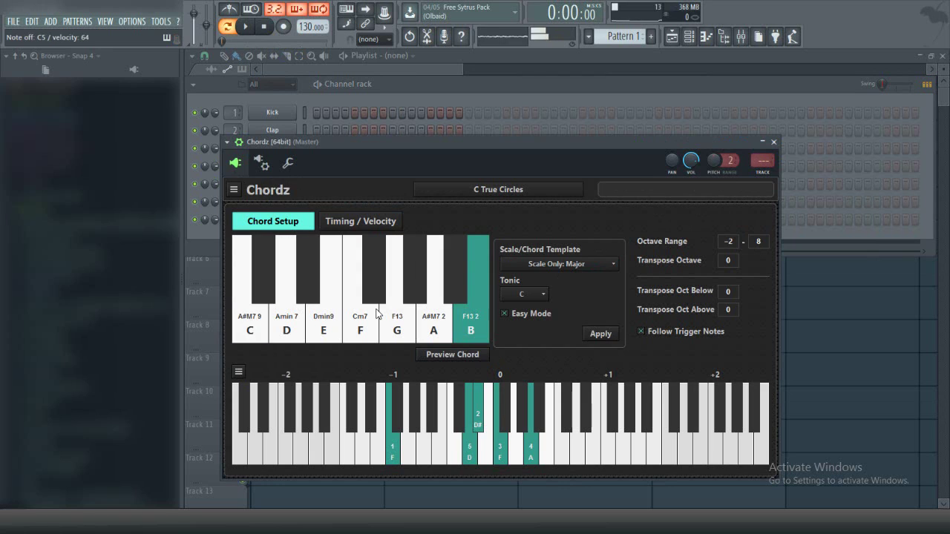
{"action": "key", "text": "x"}
{"action": "key", "text": "c"}
{"action": "key", "text": "v"}
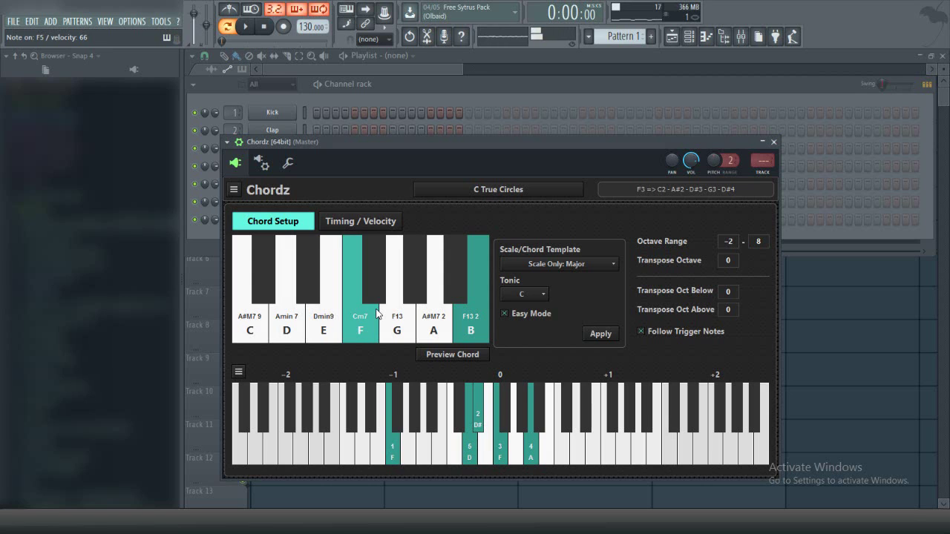
{"action": "key", "text": "b"}
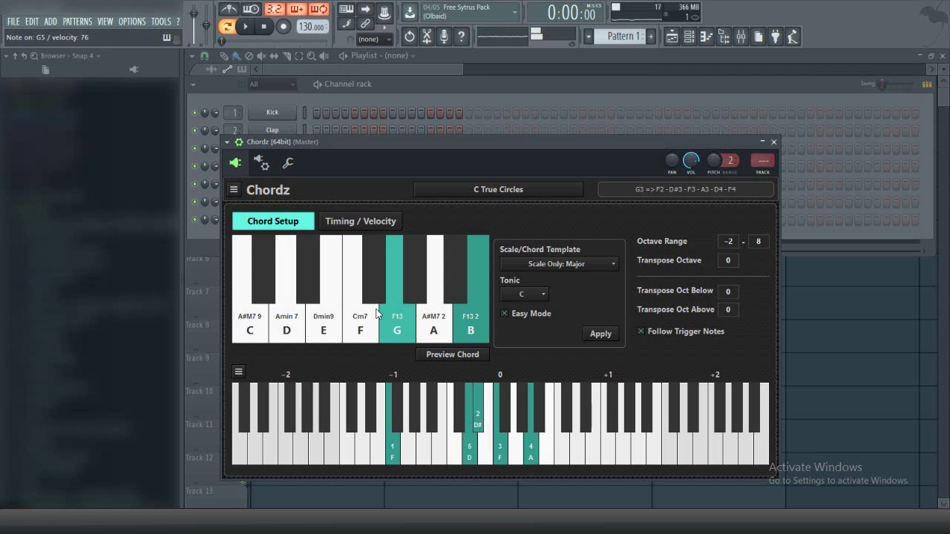
{"action": "key", "text": "z"}
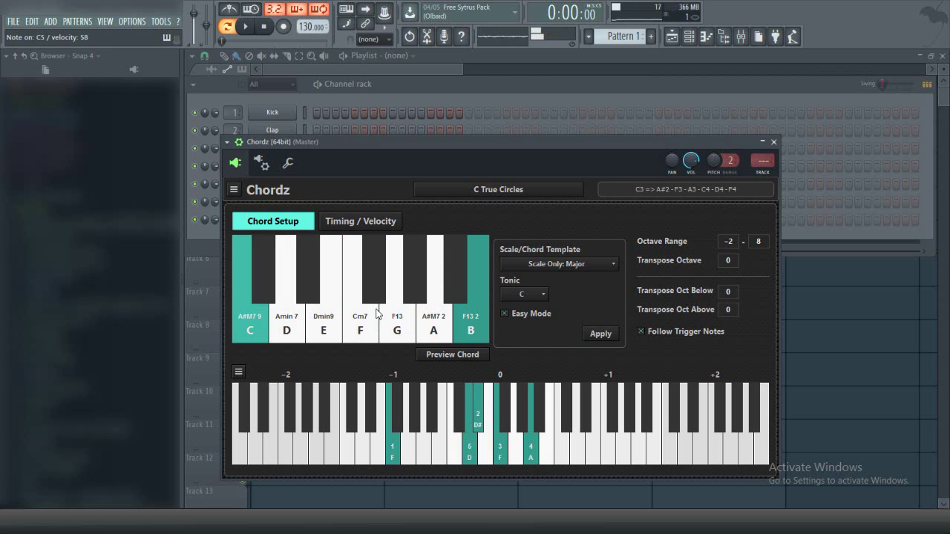
{"action": "key", "text": "x"}
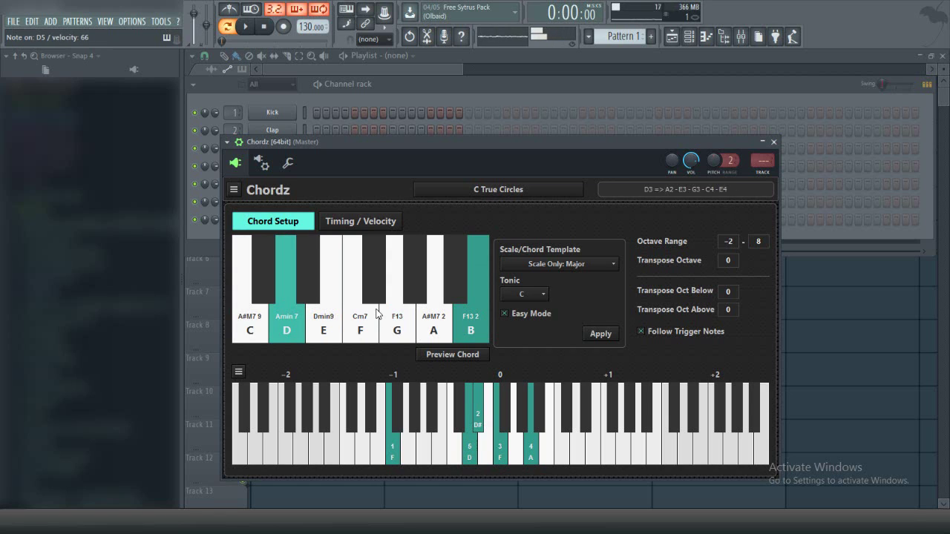
{"action": "key", "text": "c"}
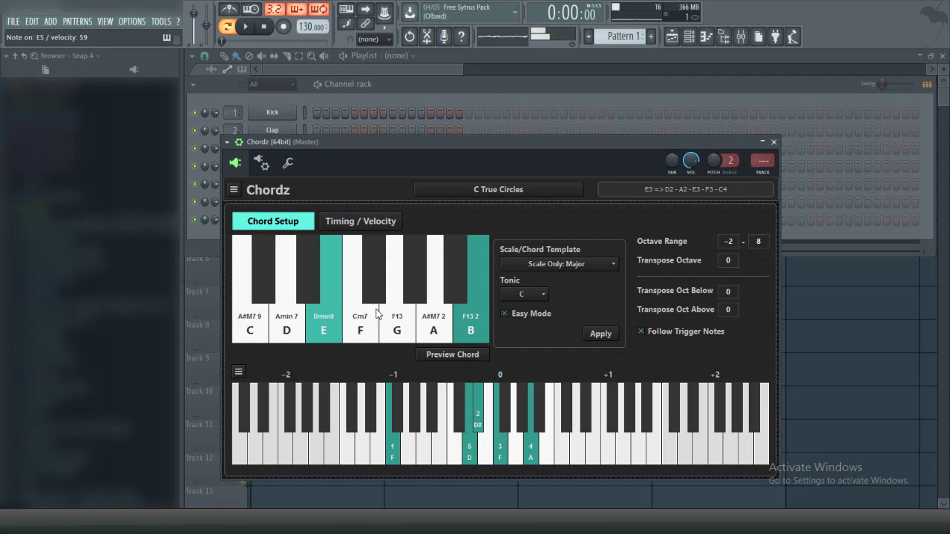
{"action": "key", "text": "v"}
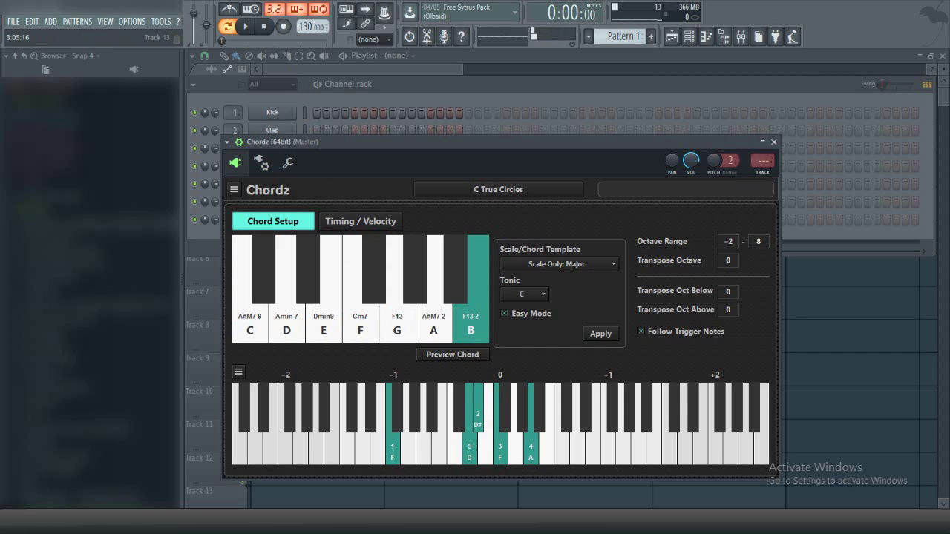
Browse the Chordz preset list through to the scale chord presets and leave it without loading one
{"action": "left_click", "coordinate": [547, 188]}
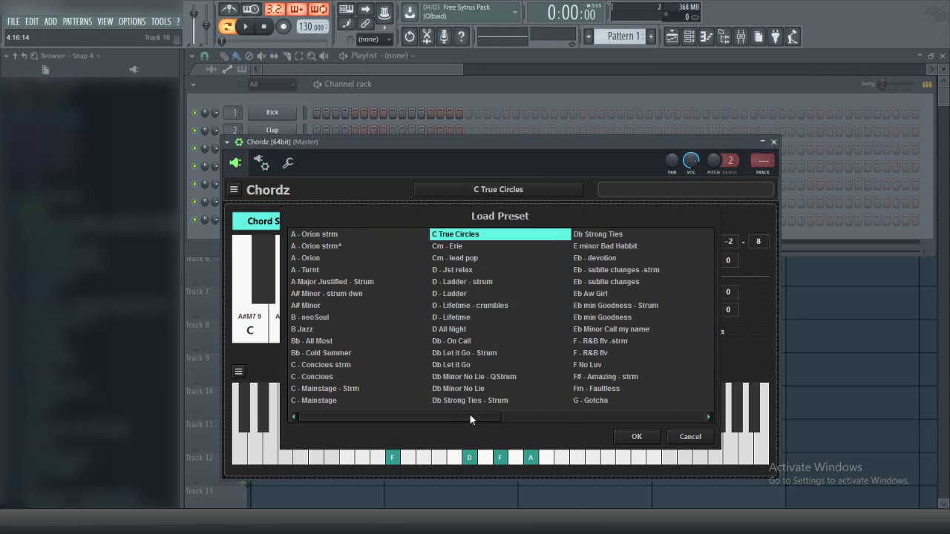
{"action": "left_click_drag", "start_coordinate": [469, 413], "coordinate": [494, 418]}
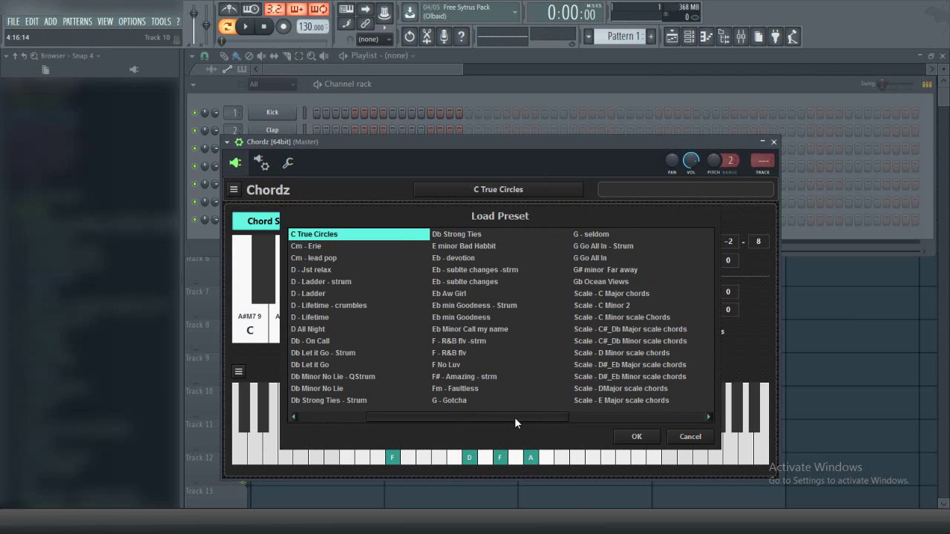
{"action": "left_click_drag", "start_coordinate": [550, 417], "coordinate": [625, 428]}
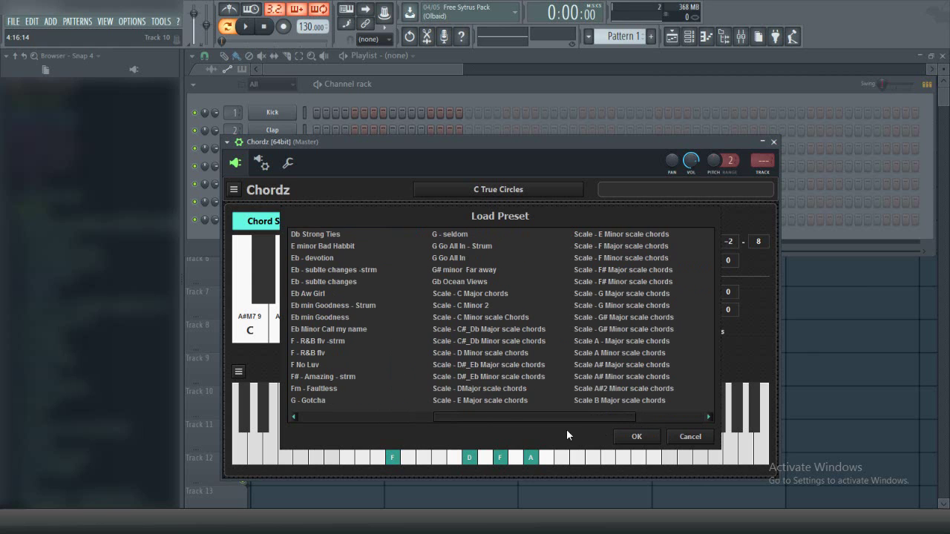
{"action": "left_click_drag", "start_coordinate": [567, 429], "coordinate": [456, 434]}
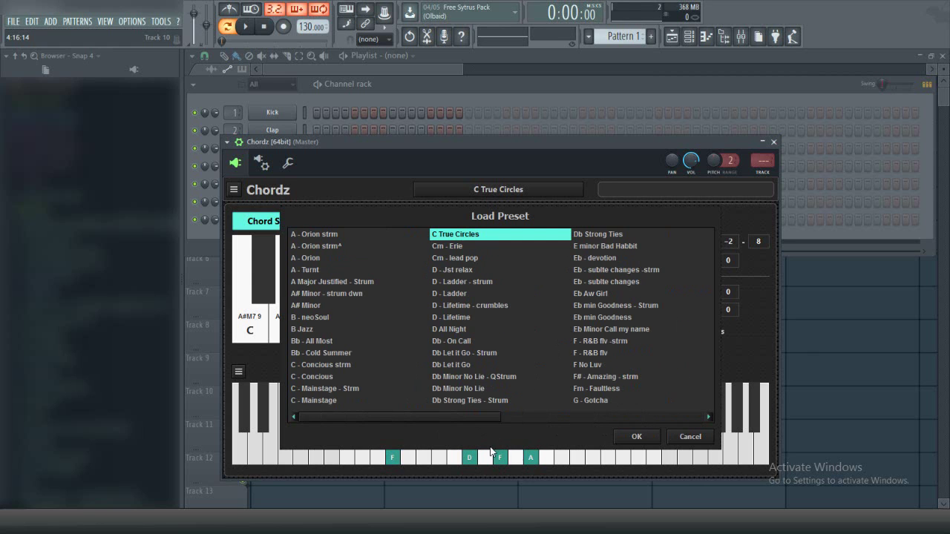
{"action": "left_click", "coordinate": [690, 436]}
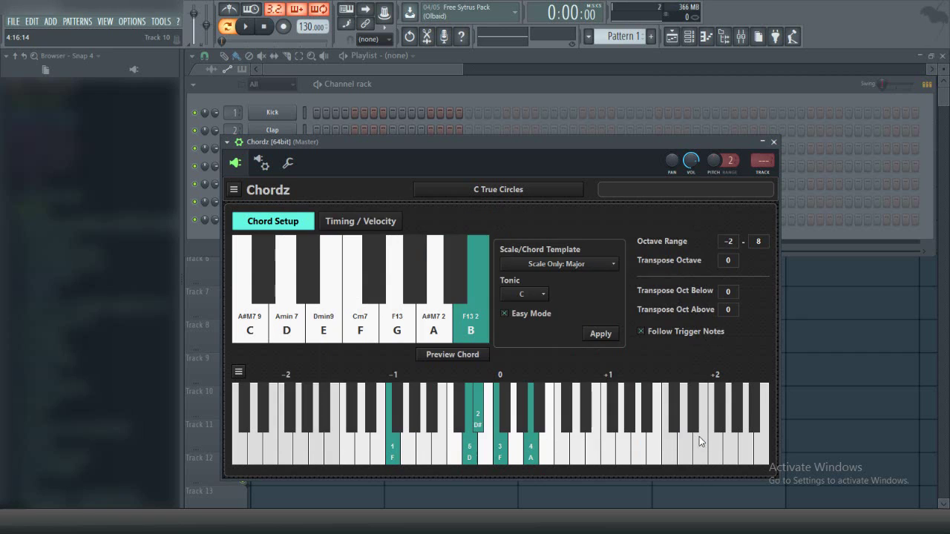
Try removing the highest C note from the E key's Dmin9 chord, play it, and restore the note
{"action": "key", "text": "c"}
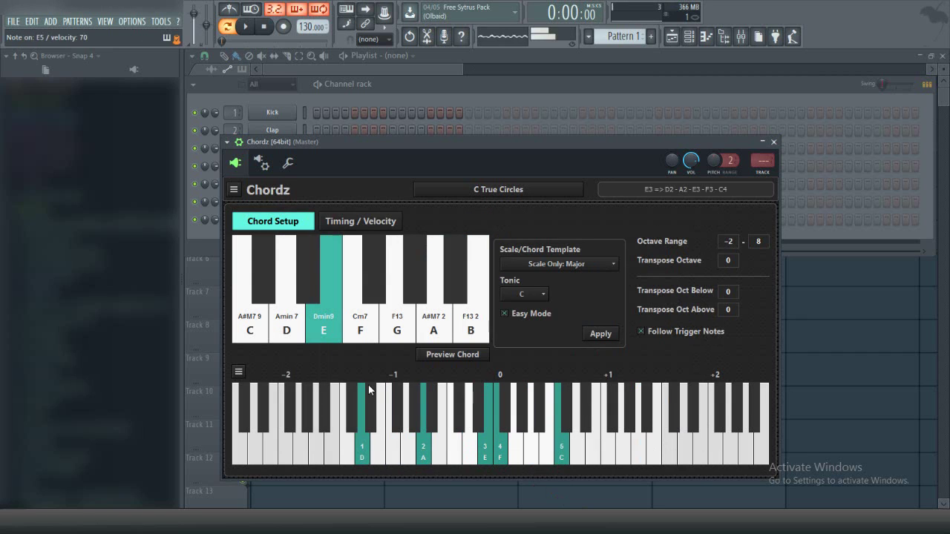
{"action": "key", "text": "c"}
{"action": "left_click", "coordinate": [562, 459]}
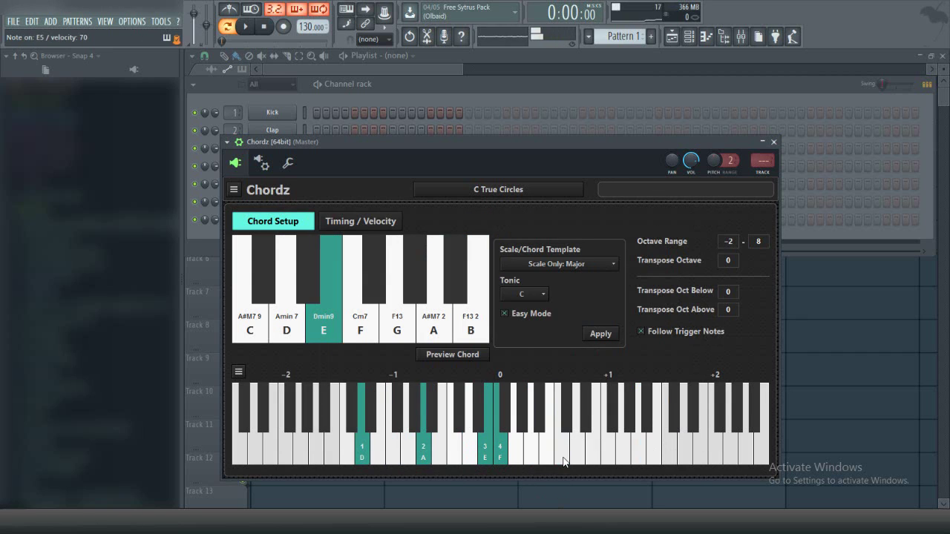
{"action": "key", "text": "c"}
{"action": "key", "text": "c"}
{"action": "key", "text": "c"}
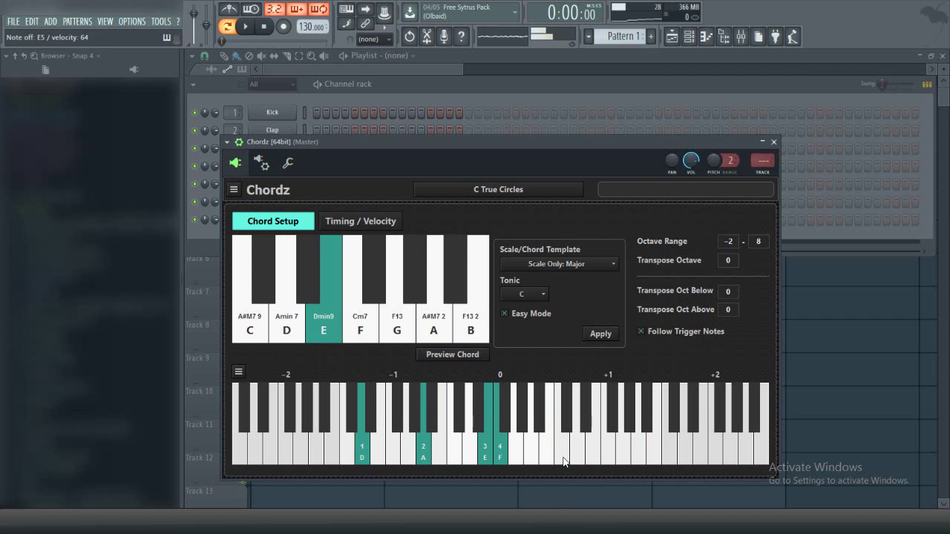
{"action": "left_click", "coordinate": [562, 459]}
{"action": "key", "text": "c"}
Try removing the F note from the E key's Dmin9 chord, play it, and restore the note
{"action": "left_click", "coordinate": [507, 462]}
{"action": "key", "text": "c"}
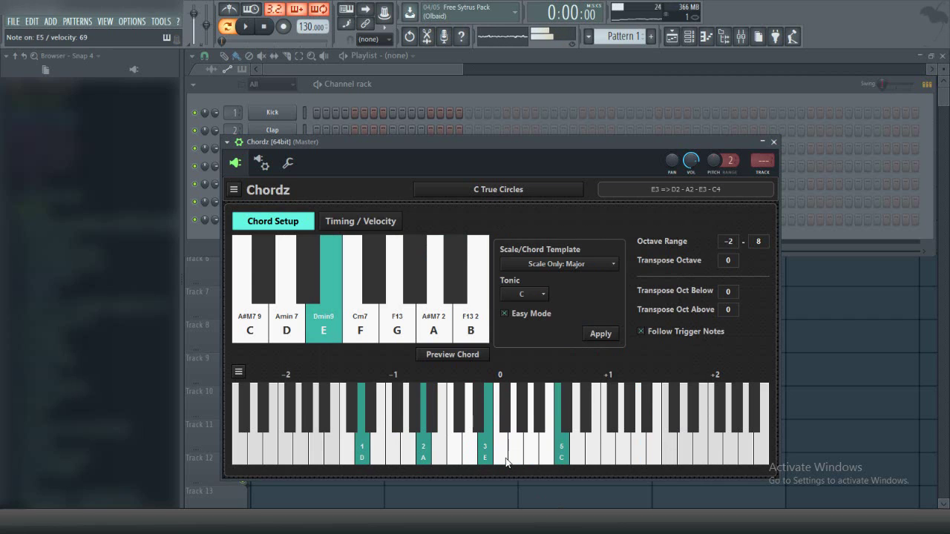
{"action": "key", "text": "c"}
{"action": "left_click", "coordinate": [507, 461]}
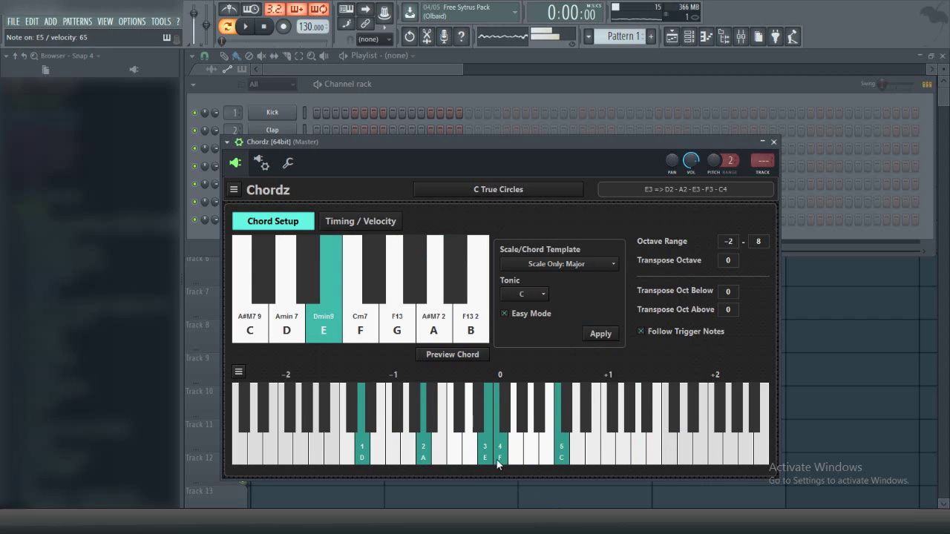
{"action": "key", "text": "c"}
Add a low E note near octave -2 to the E key's Dmin9 chord and play it
{"action": "key", "text": "c"}
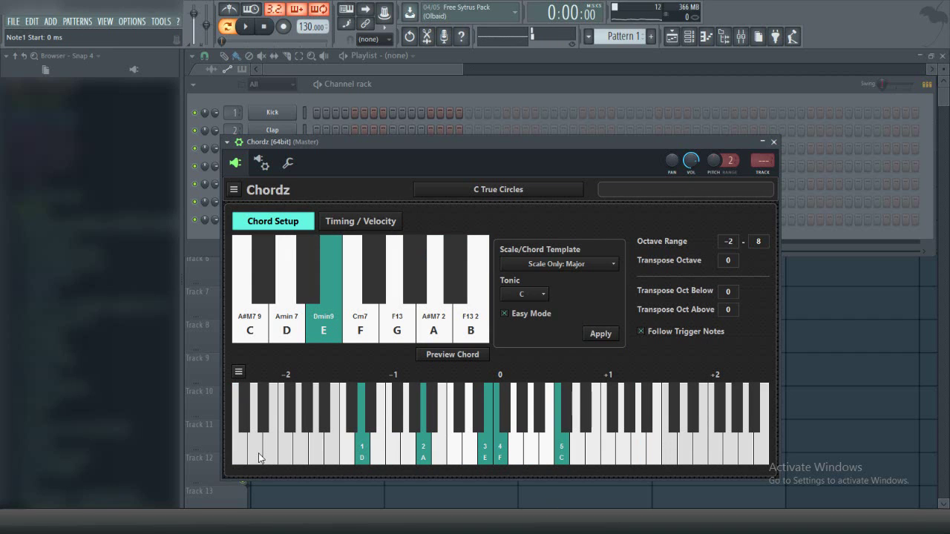
{"action": "key", "text": "c"}
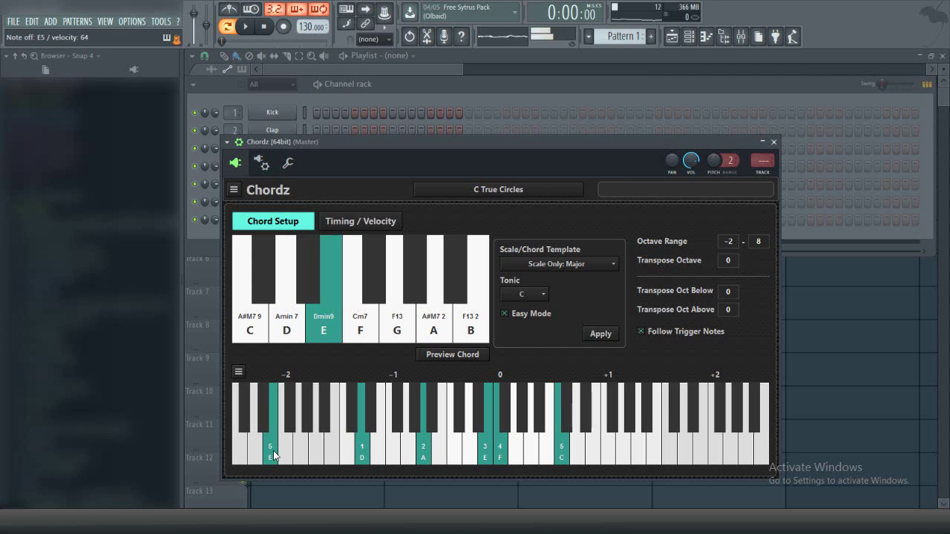
{"action": "left_click", "coordinate": [291, 461]}
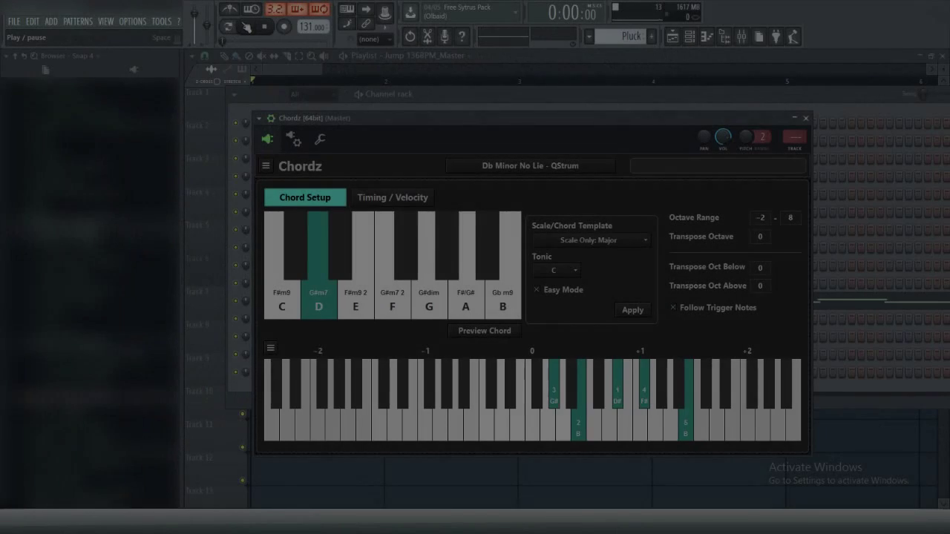
Start song playback and view the first Chordz instance and Chordz [64bit] #2, closing each window
{"action": "left_click", "coordinate": [246, 27]}
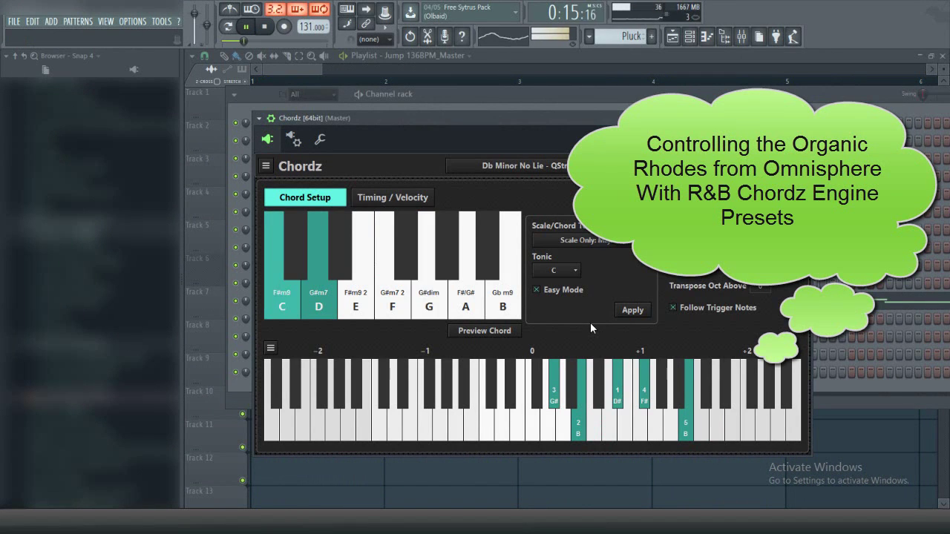
{"action": "left_click", "coordinate": [807, 118]}
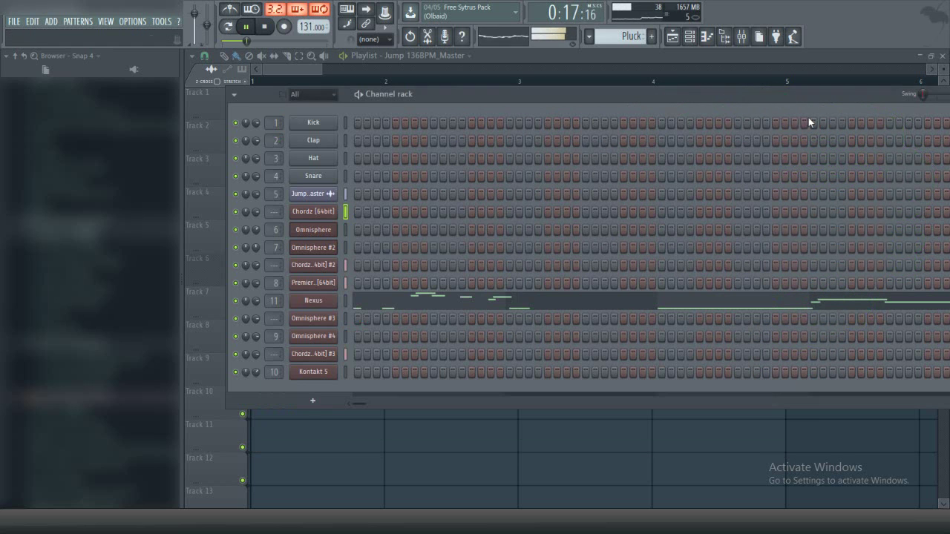
{"action": "left_click", "coordinate": [321, 267]}
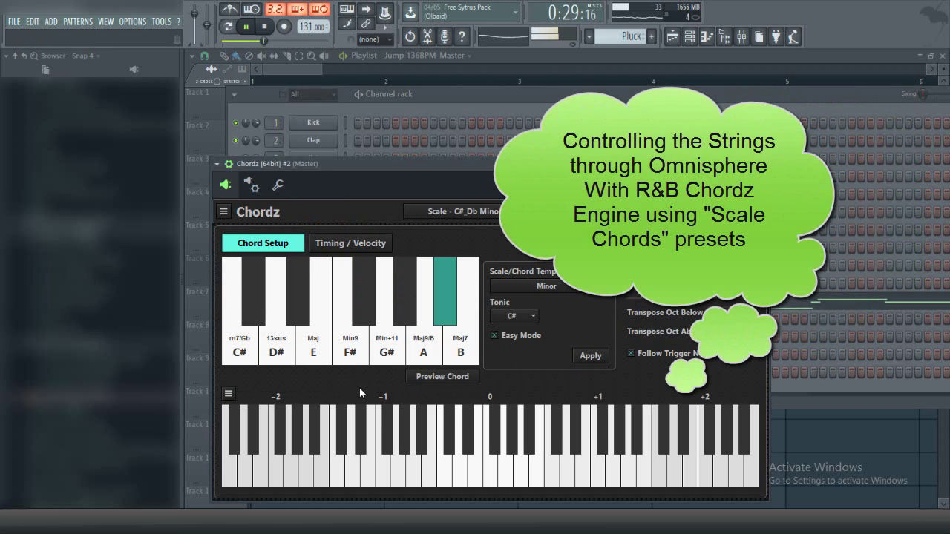
{"action": "left_click", "coordinate": [422, 355]}
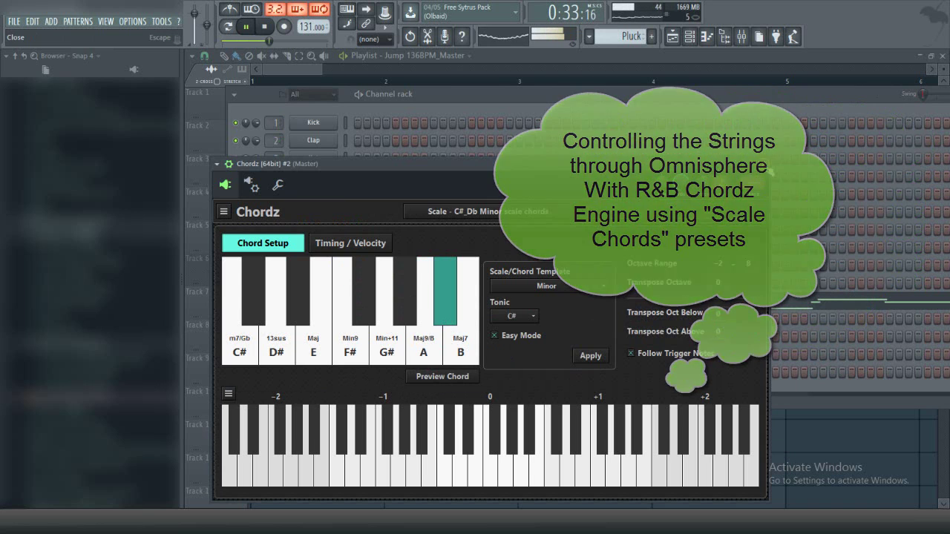
{"action": "left_click", "coordinate": [761, 163]}
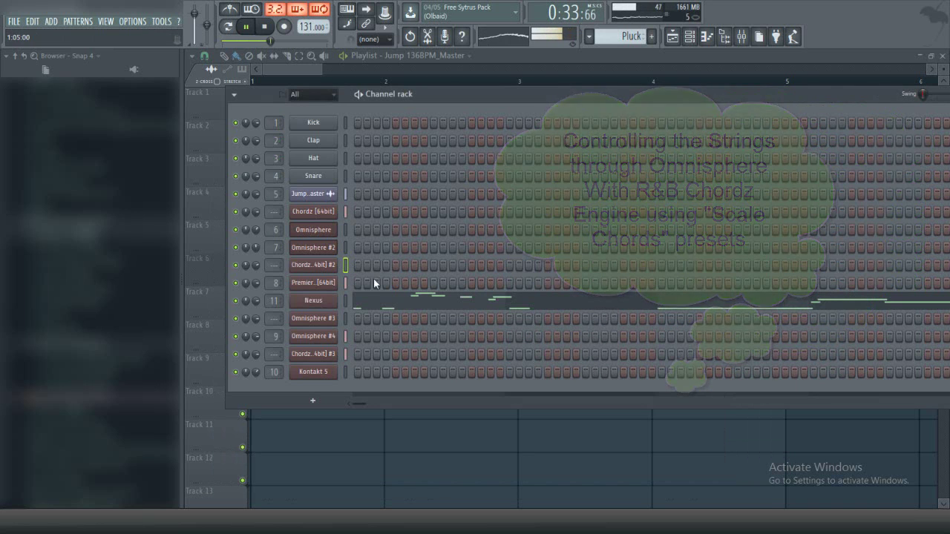
Select the Chordz [64bit] #3 channel and open its window to watch its chords during playback
{"action": "left_click", "coordinate": [346, 354]}
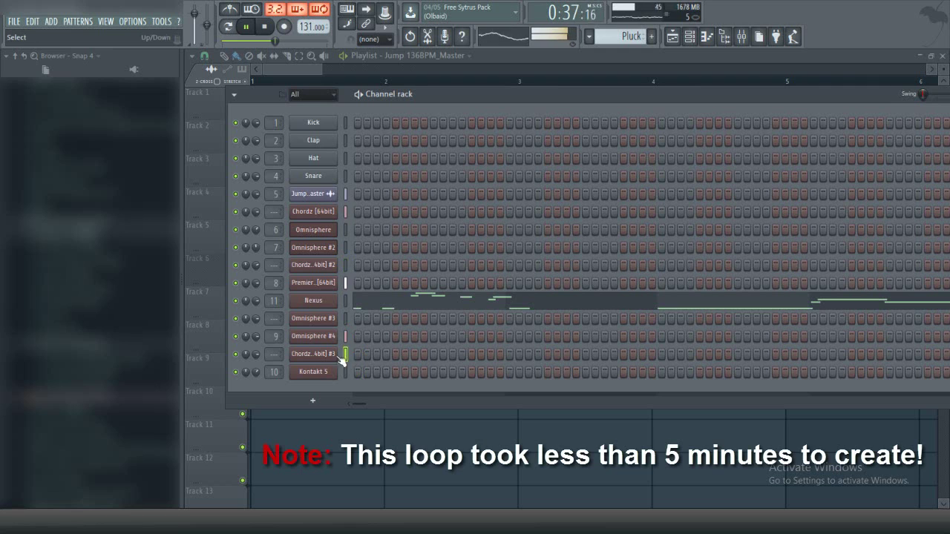
{"action": "left_click", "coordinate": [323, 356]}
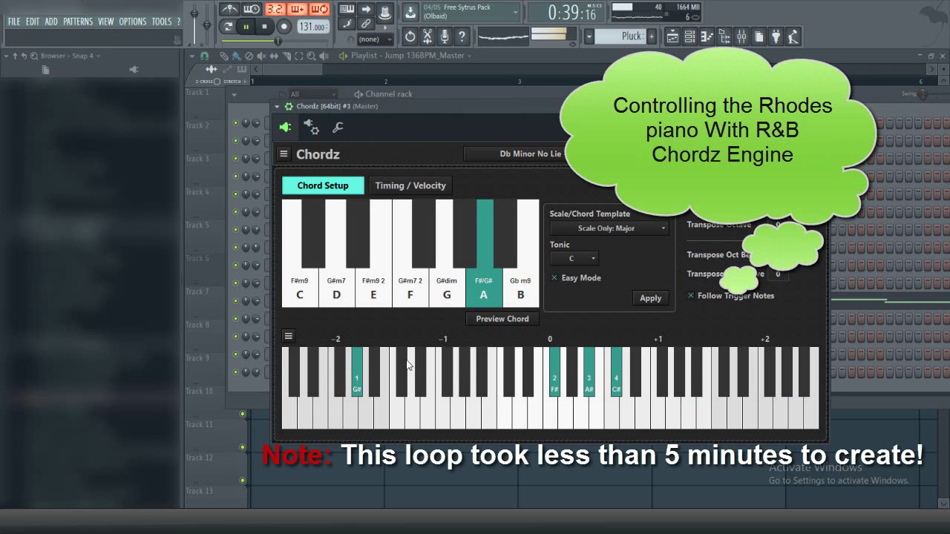
{"action": "left_click", "coordinate": [407, 306]}
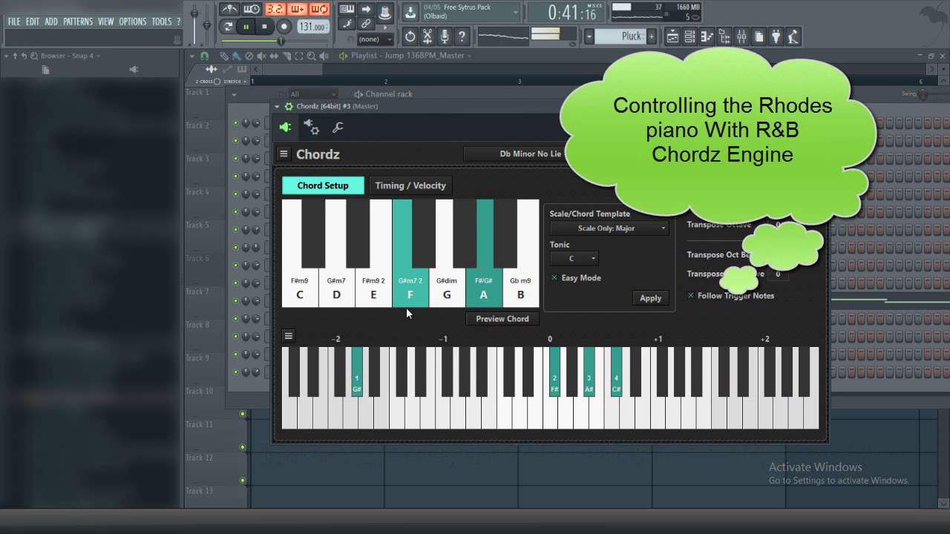
Play the Bounce 162bpm project with its first Chordz instance in view, close that window and select the Chordz #2 channel
{"action": "left_click", "coordinate": [379, 297]}
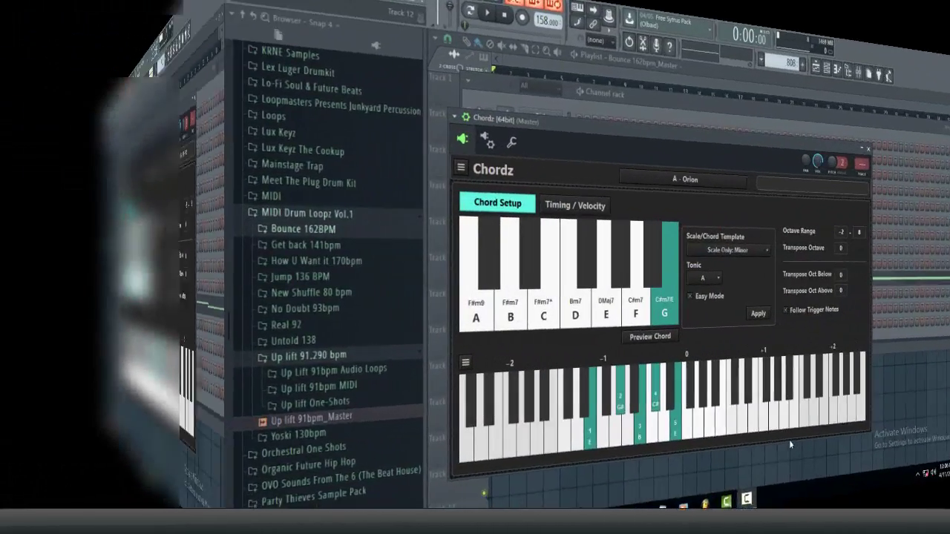
{"action": "key", "text": "space"}
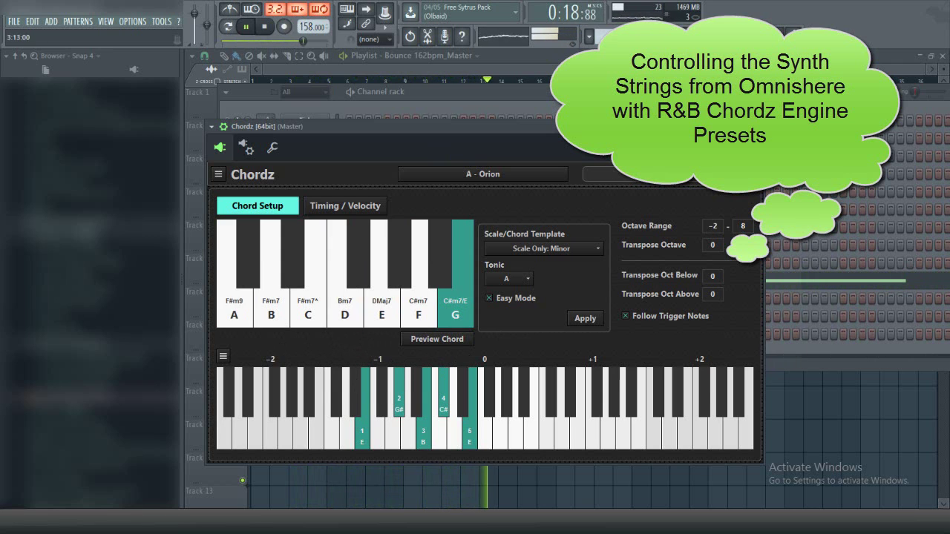
{"action": "key", "text": "Escape"}
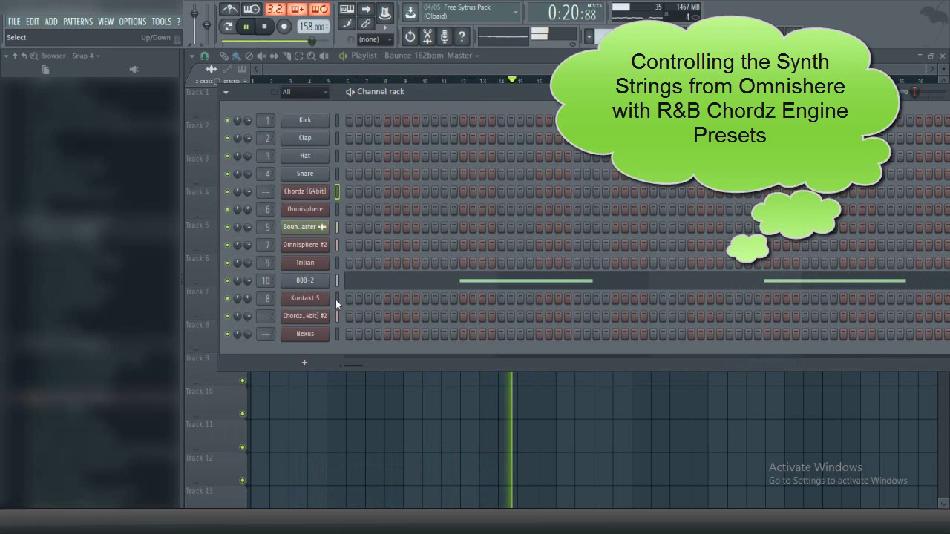
{"action": "left_click", "coordinate": [319, 317]}
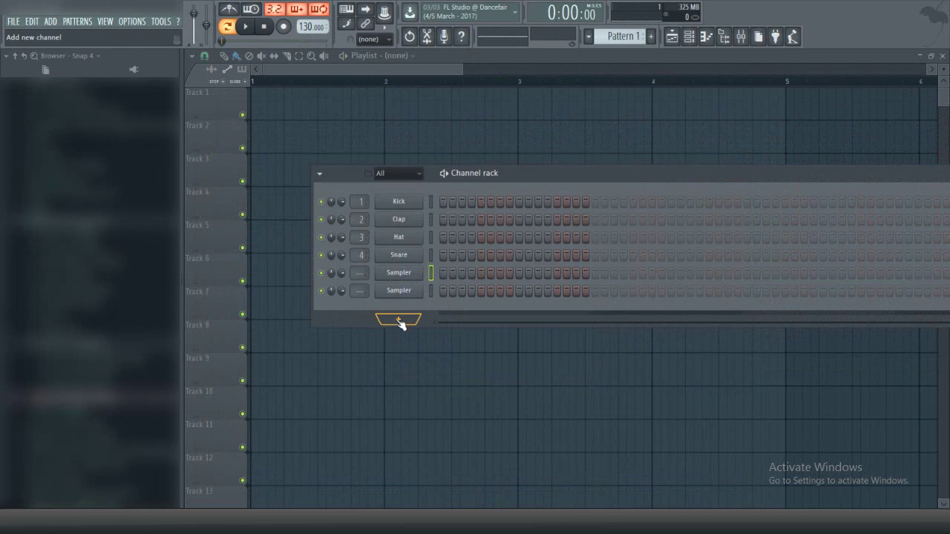
Add a Chordz [64bit] channel to the channel rack and set its MIDI output port in the plugin's wrapper settings
{"action": "left_click", "coordinate": [426, 378]}
{"action": "right_click", "coordinate": [449, 369]}
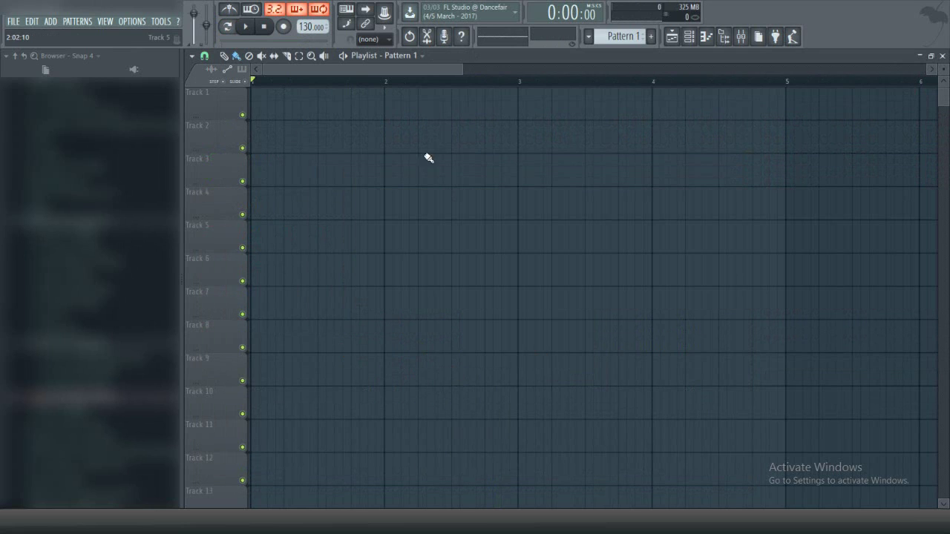
{"action": "left_click", "coordinate": [689, 36]}
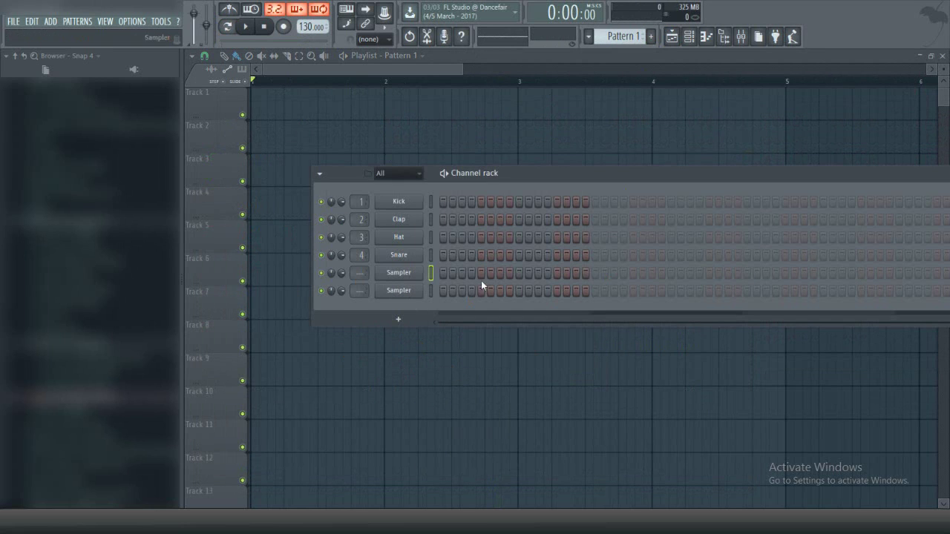
{"action": "left_click", "coordinate": [401, 317]}
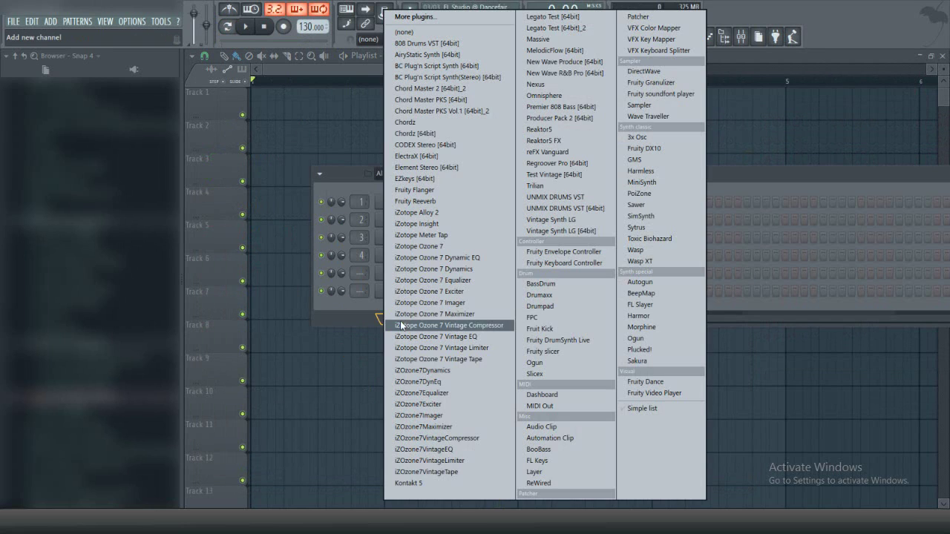
{"action": "left_click", "coordinate": [444, 138]}
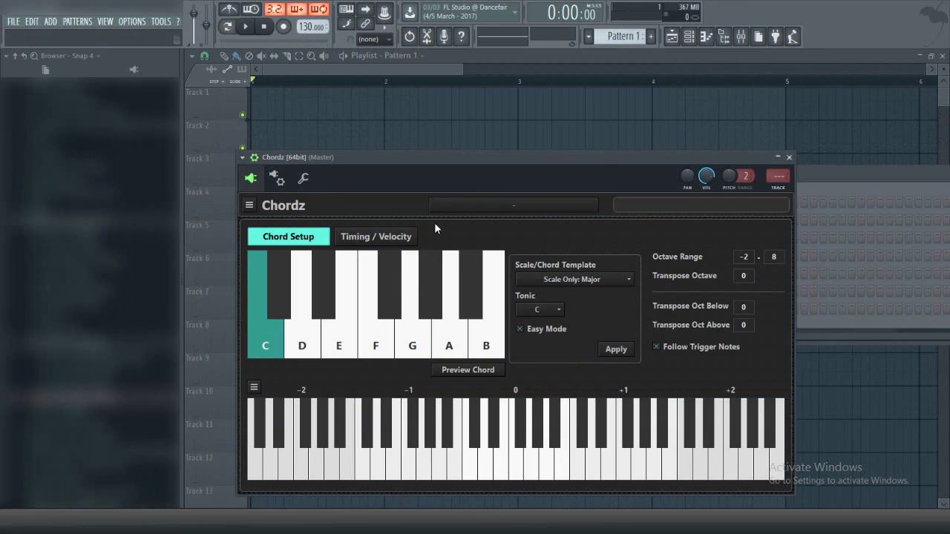
{"action": "left_click_drag", "start_coordinate": [434, 154], "coordinate": [500, 84]}
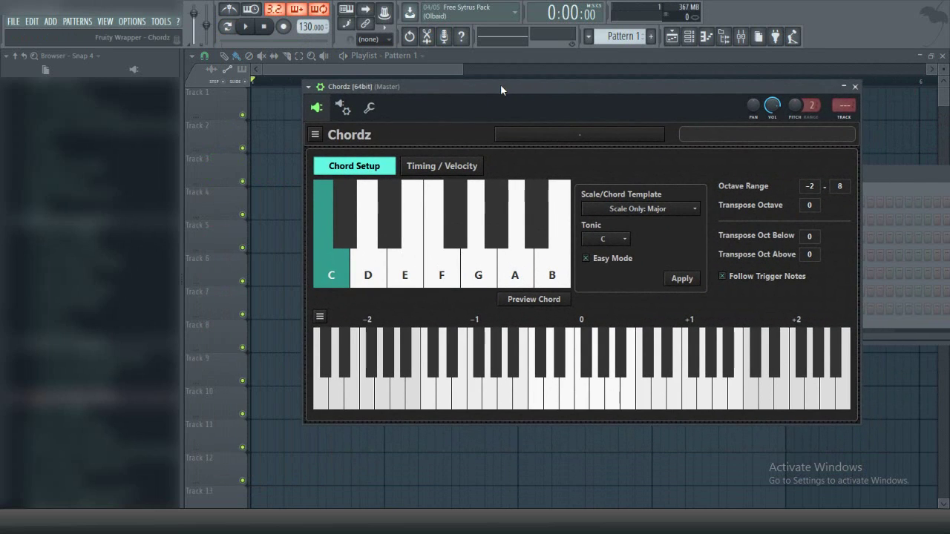
{"action": "left_click", "coordinate": [346, 111]}
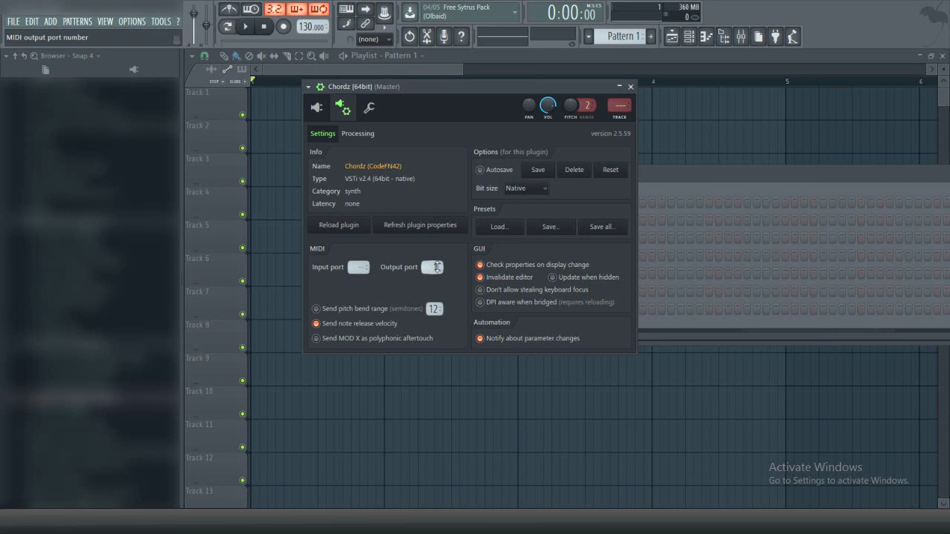
{"action": "left_click", "coordinate": [631, 86]}
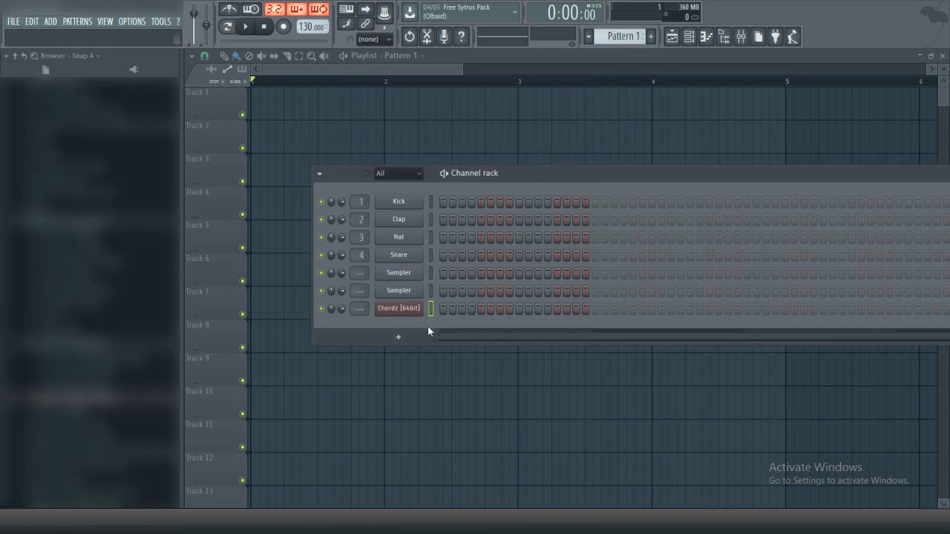
Add an Omnisphere channel and set its MIDI input port to 1 in the wrapper settings
{"action": "left_click", "coordinate": [386, 337]}
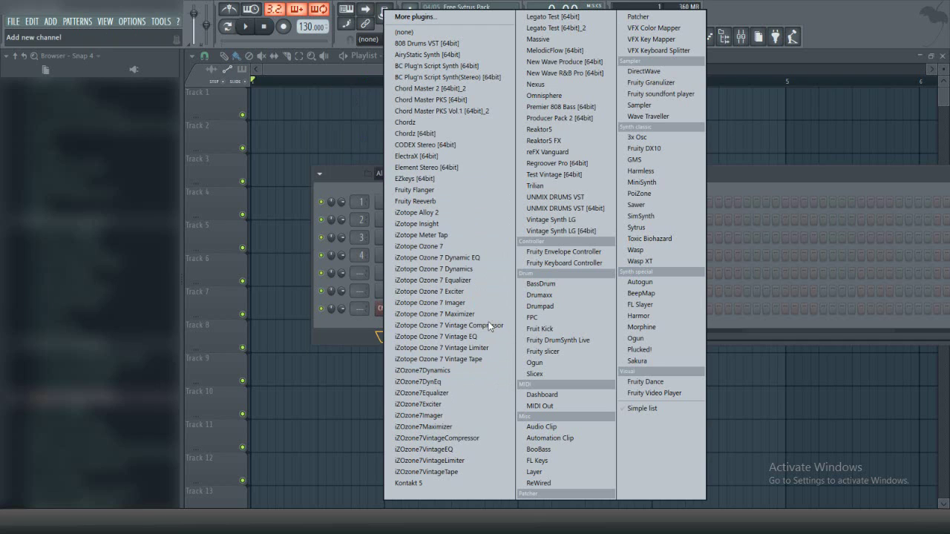
{"action": "left_click", "coordinate": [556, 96]}
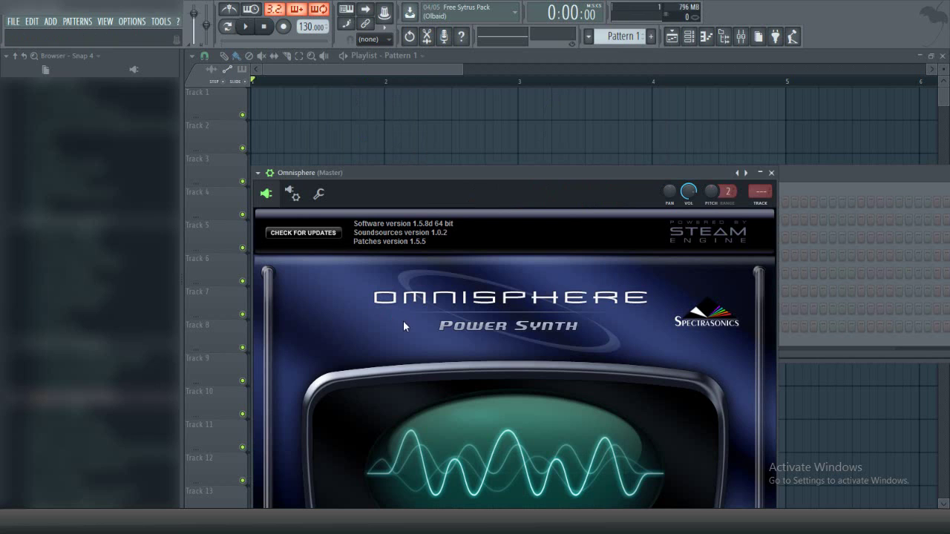
{"action": "left_click_drag", "start_coordinate": [470, 172], "coordinate": [481, 80]}
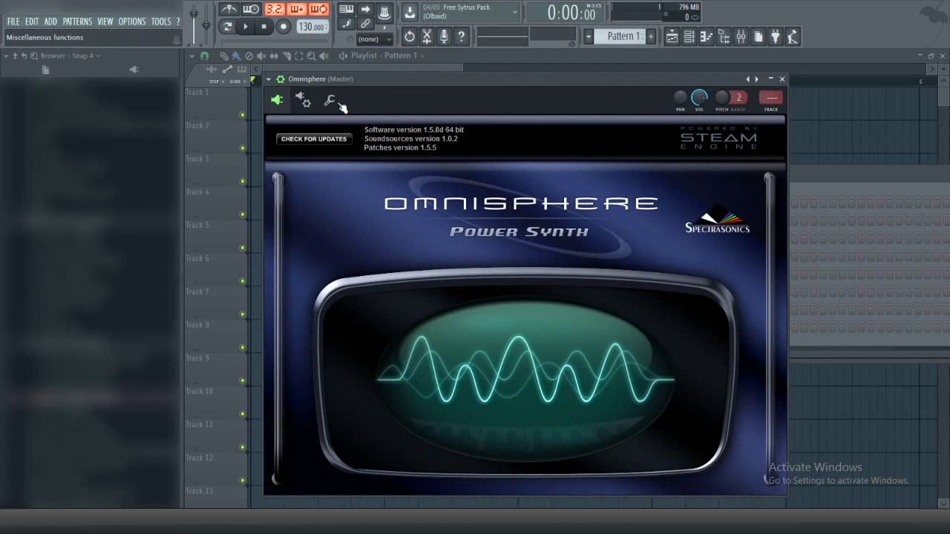
{"action": "left_click", "coordinate": [303, 100]}
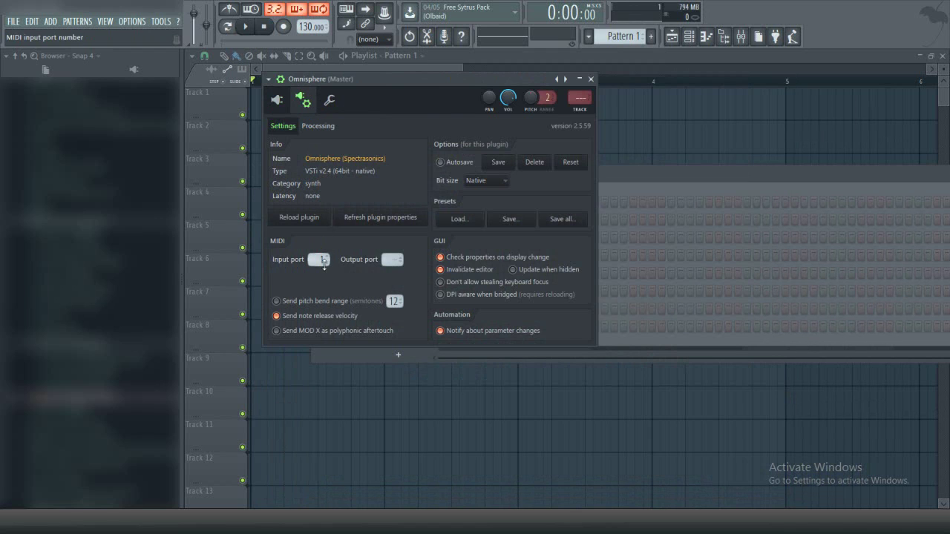
{"action": "left_click", "coordinate": [591, 79]}
Load a patch from Omnisphere's Electric Pianos type in the Keyboards category
{"action": "left_click", "coordinate": [394, 327]}
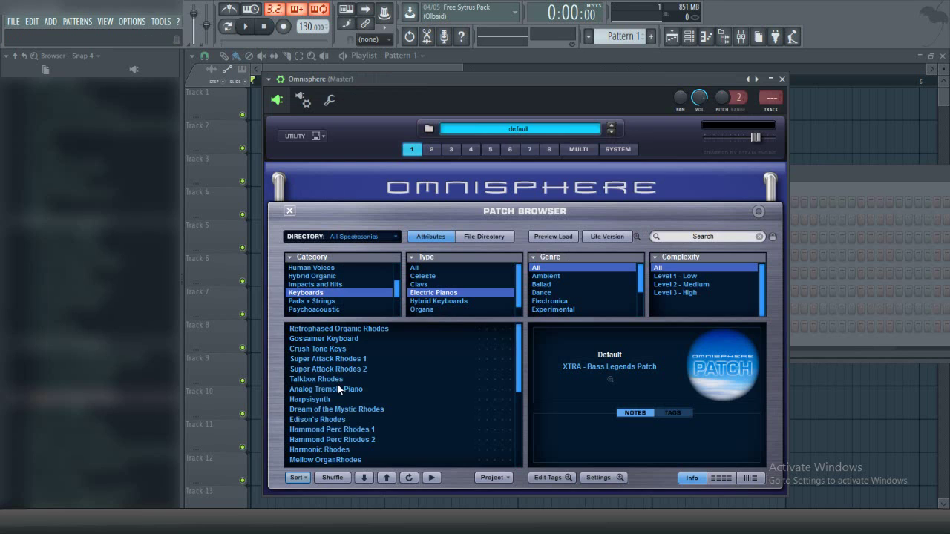
{"action": "scroll", "coordinate": [337, 383], "scroll_direction": "down", "scroll_amount": 1}
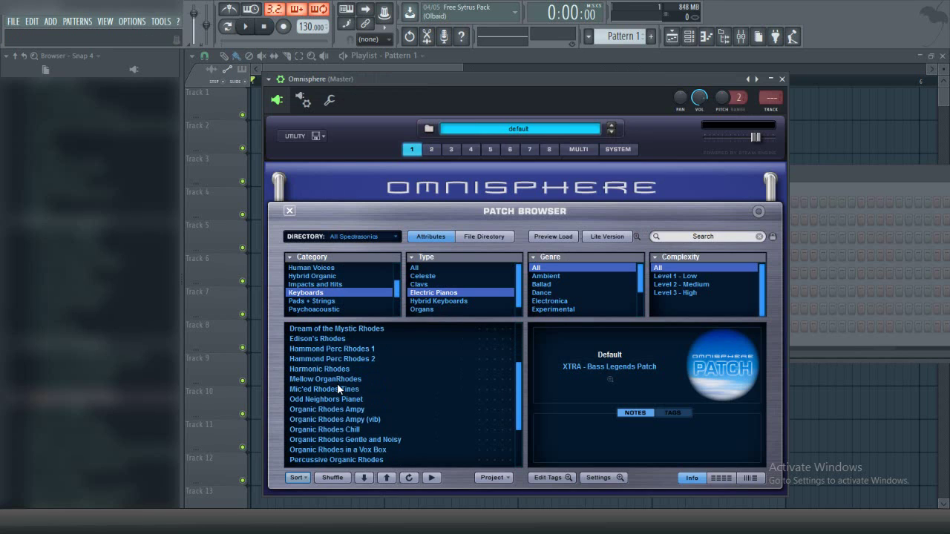
{"action": "scroll", "coordinate": [337, 383], "scroll_direction": "down", "scroll_amount": 1}
{"action": "left_click", "coordinate": [338, 359]}
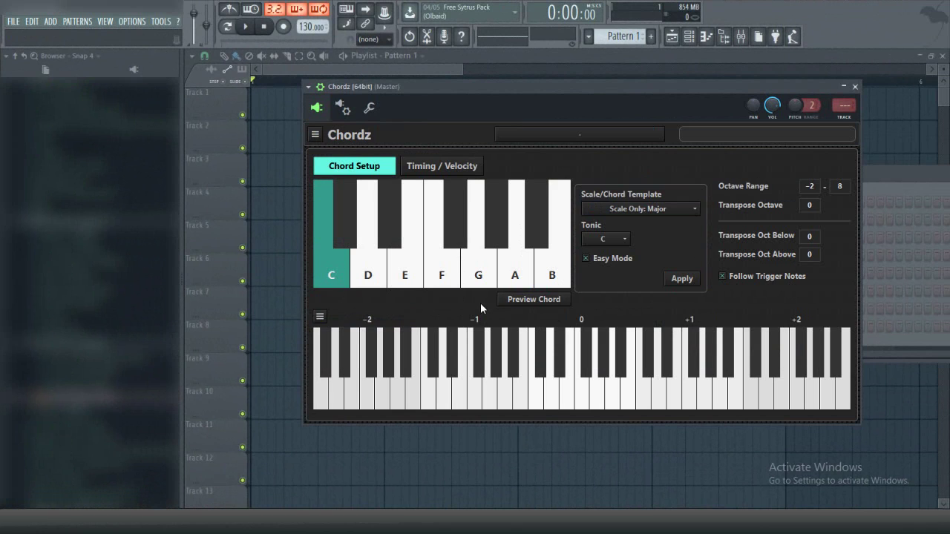
Browse the full Chordz preset list, from the song-style and strum presets through to the major and minor scale chord presets
{"action": "left_click", "coordinate": [567, 136]}
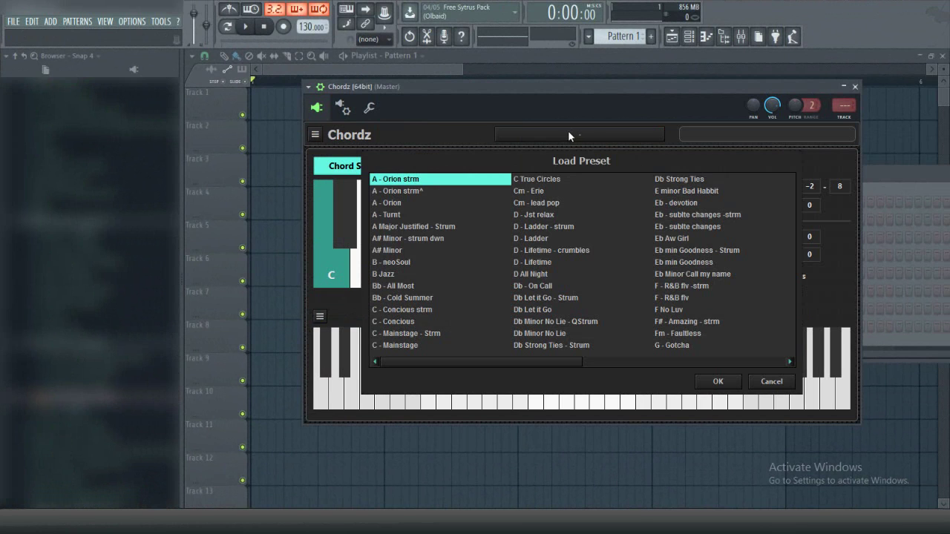
{"action": "left_click", "coordinate": [790, 362]}
{"action": "left_click", "coordinate": [789, 362]}
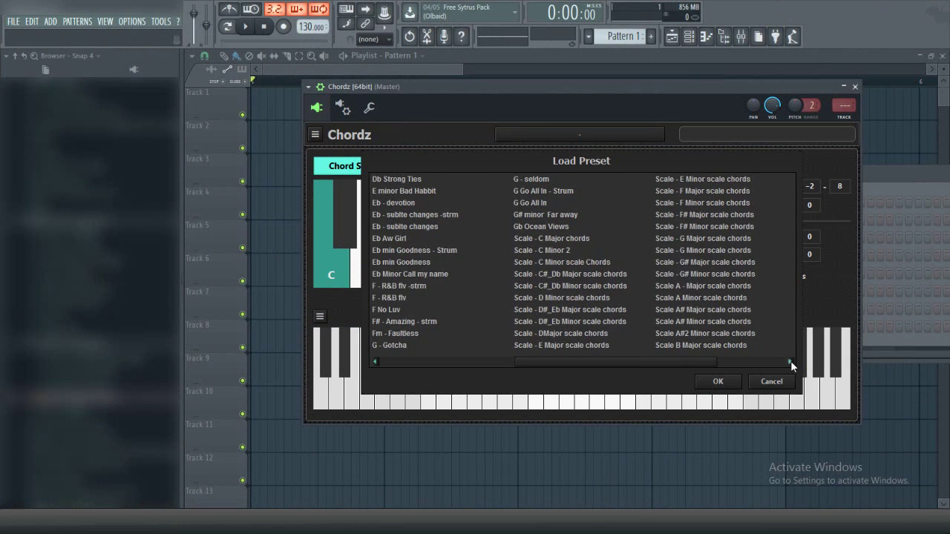
{"action": "left_click", "coordinate": [374, 362]}
{"action": "left_click", "coordinate": [373, 363]}
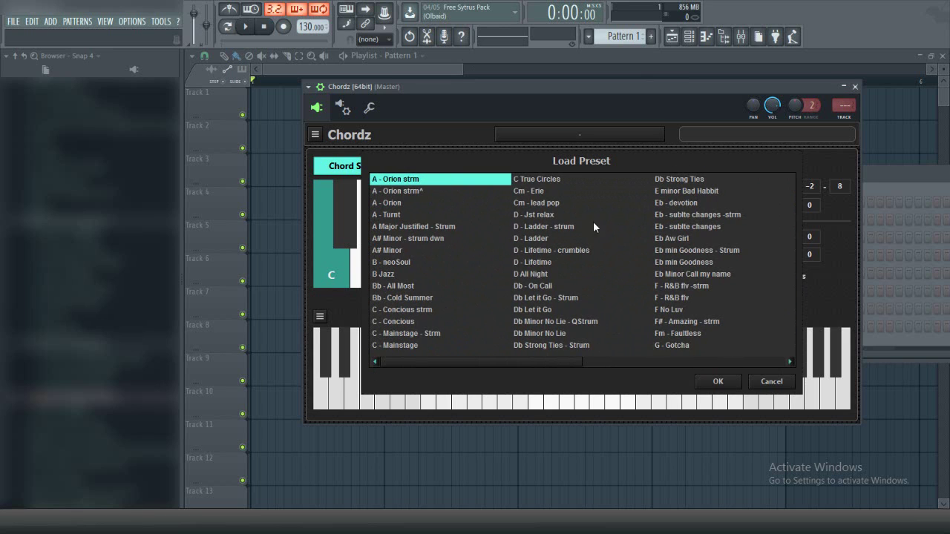
{"action": "left_click", "coordinate": [789, 362]}
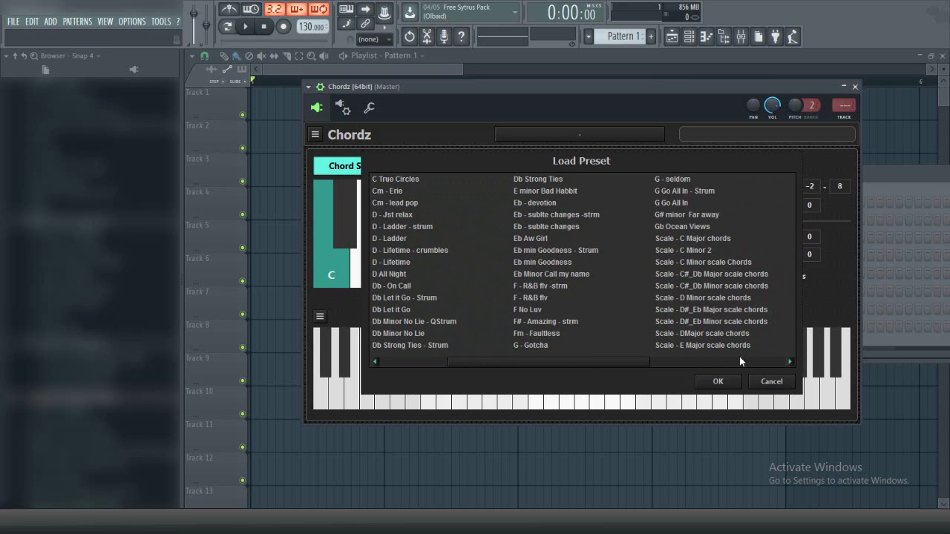
{"action": "left_click", "coordinate": [375, 363]}
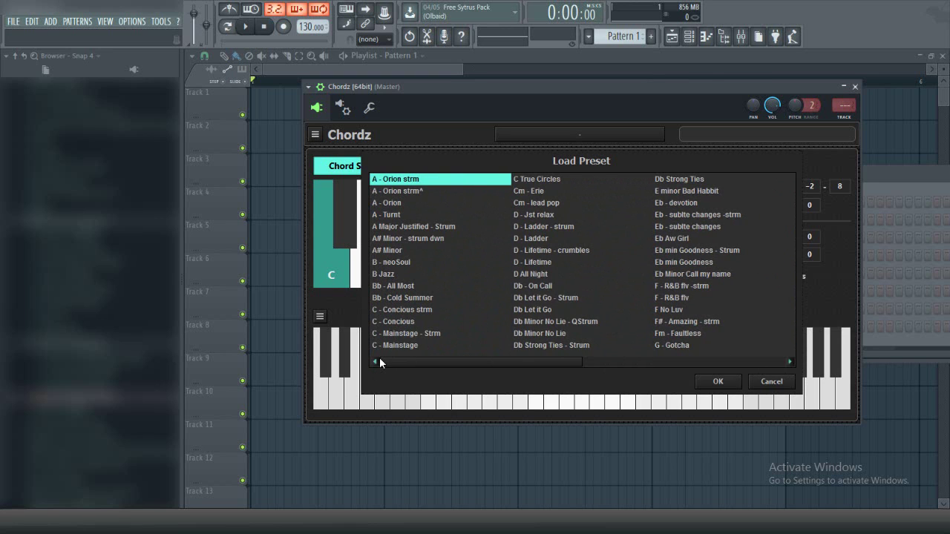
{"action": "left_click", "coordinate": [789, 362]}
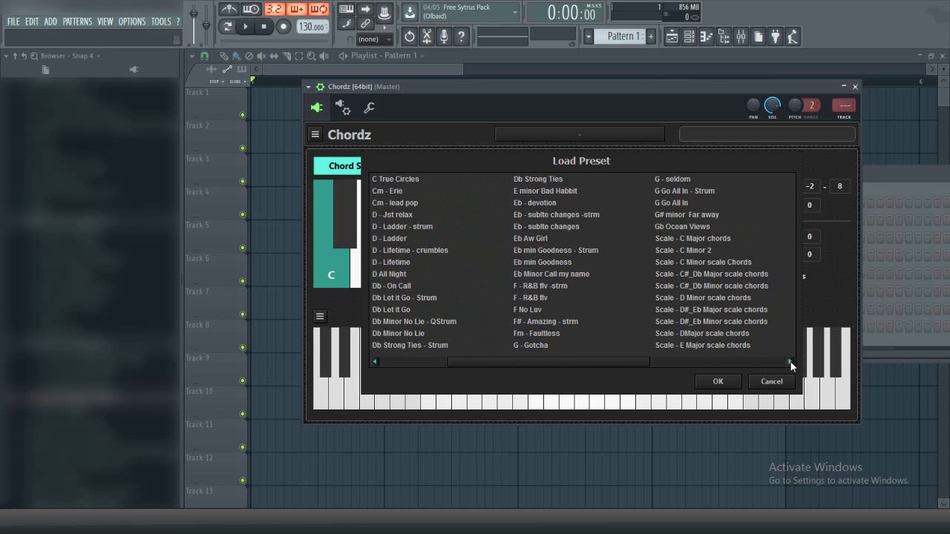
{"action": "left_click", "coordinate": [790, 363]}
{"action": "left_click", "coordinate": [790, 363]}
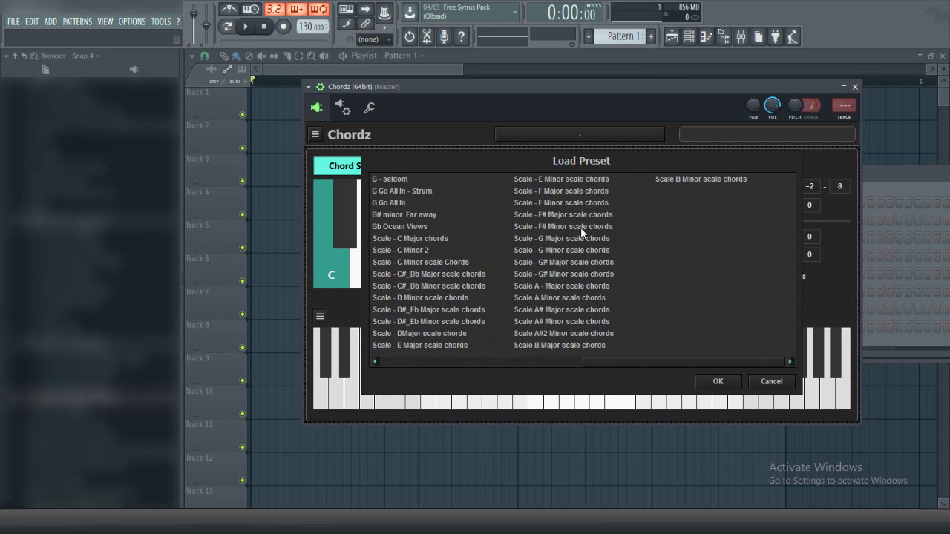
{"action": "left_click", "coordinate": [379, 361]}
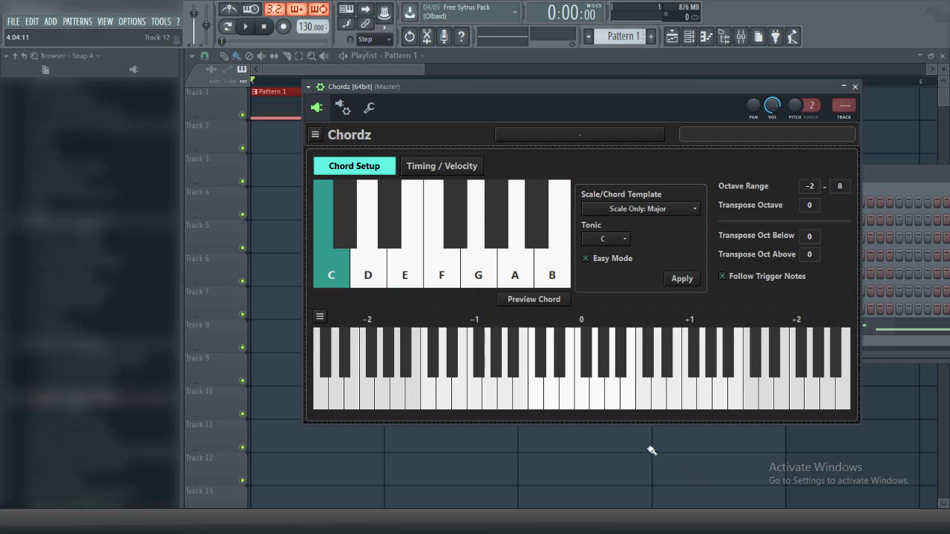
Load the "A Major Justified - Strum" preset into Chordz
{"action": "left_click", "coordinate": [585, 135]}
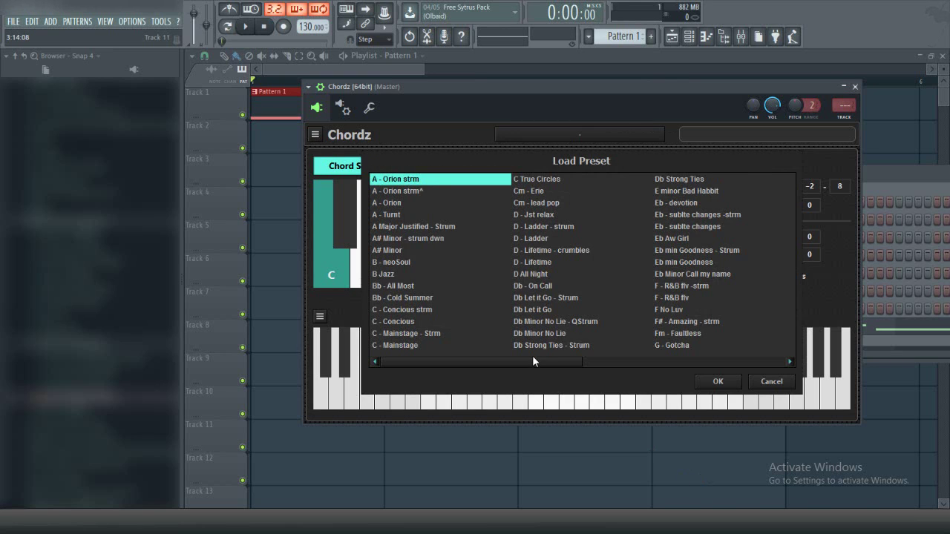
{"action": "mouse_move", "coordinate": [572, 360]}
{"action": "left_mouse_down"}
{"action": "mouse_move", "coordinate": [611, 367]}
{"action": "mouse_move", "coordinate": [570, 362]}
{"action": "left_mouse_up"}
{"action": "double_click", "coordinate": [417, 227]}
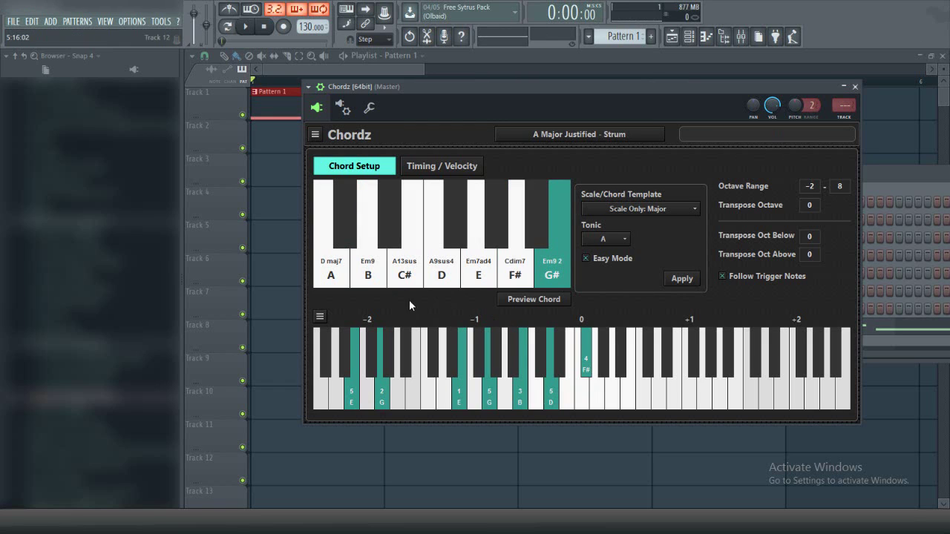
Audition the preset's chords on the A, B, C# and D trigger keys, playing through the sequence twice
{"action": "left_click", "coordinate": [333, 277]}
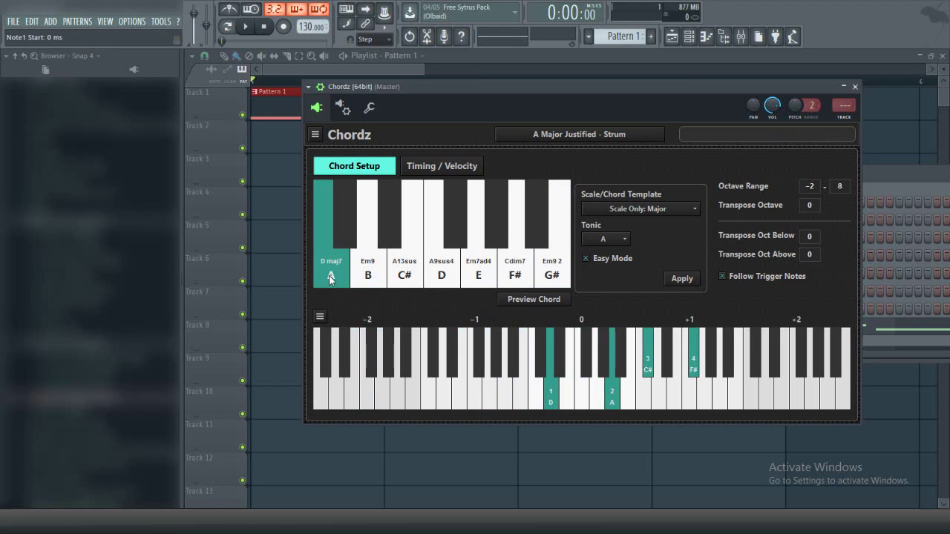
{"action": "left_click", "coordinate": [367, 281]}
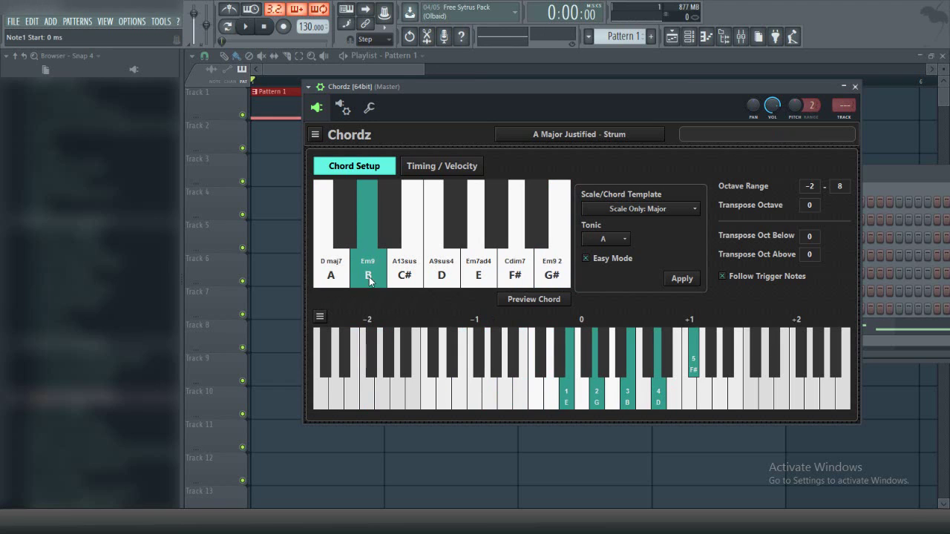
{"action": "left_click", "coordinate": [407, 280]}
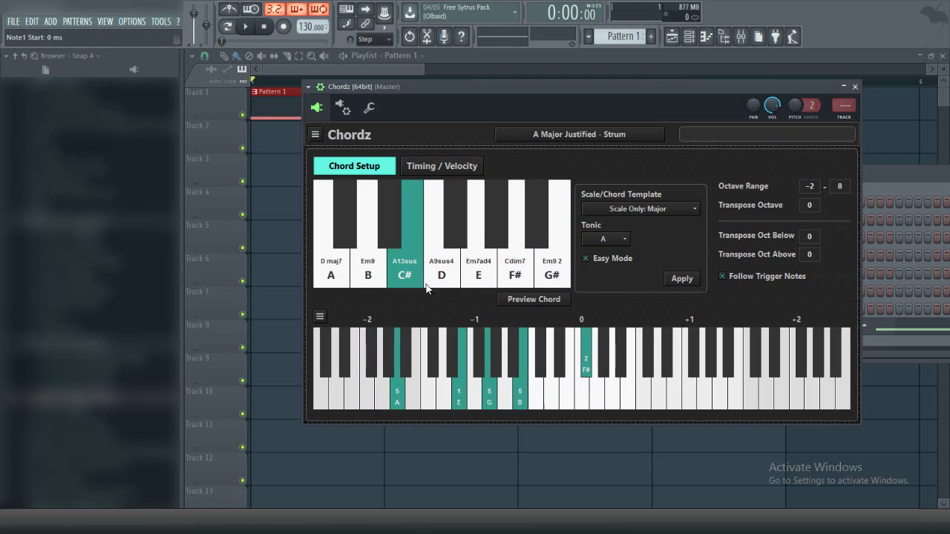
{"action": "left_click", "coordinate": [444, 283]}
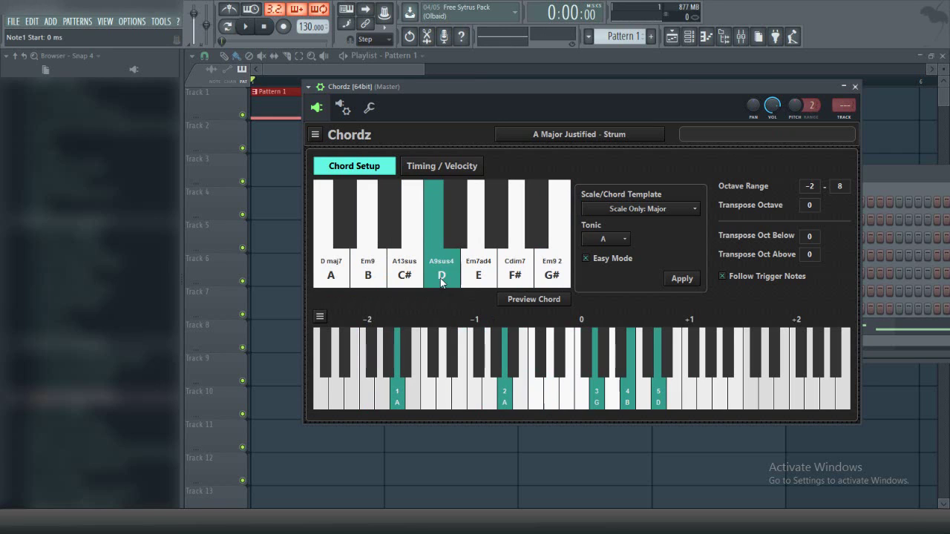
{"action": "left_click", "coordinate": [333, 281]}
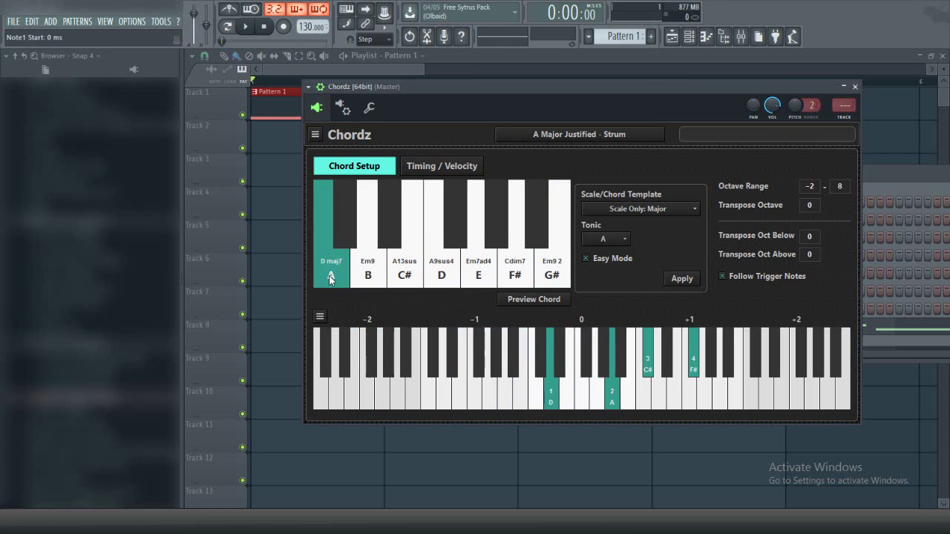
{"action": "left_click", "coordinate": [370, 277]}
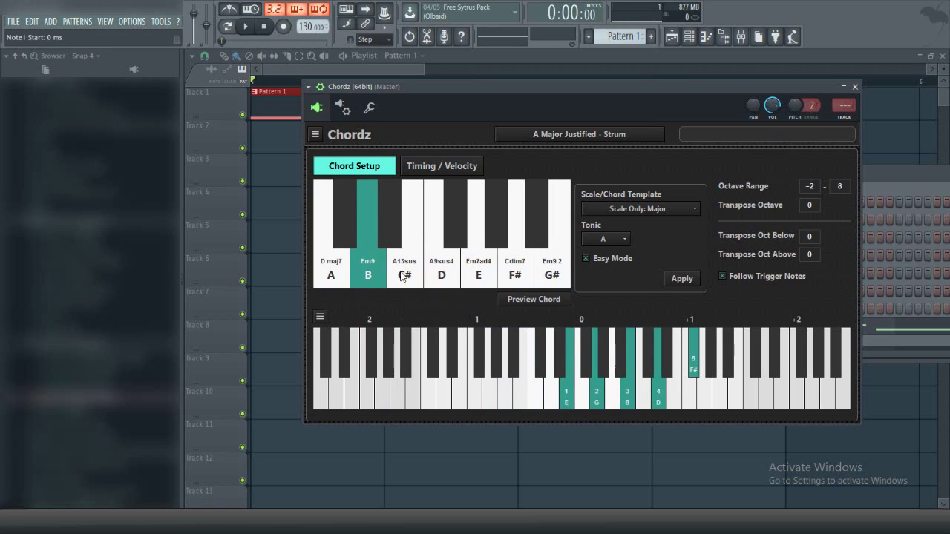
{"action": "left_click", "coordinate": [404, 275]}
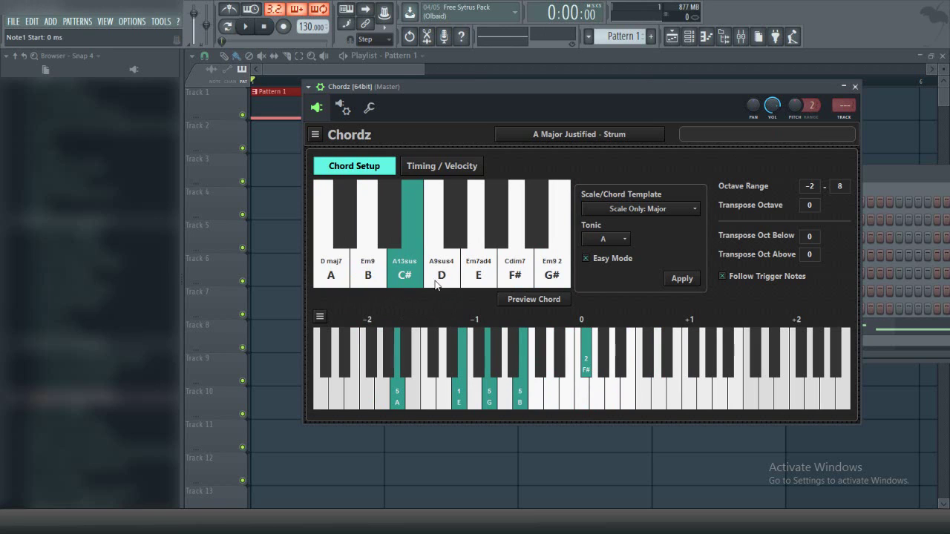
{"action": "left_click", "coordinate": [437, 283]}
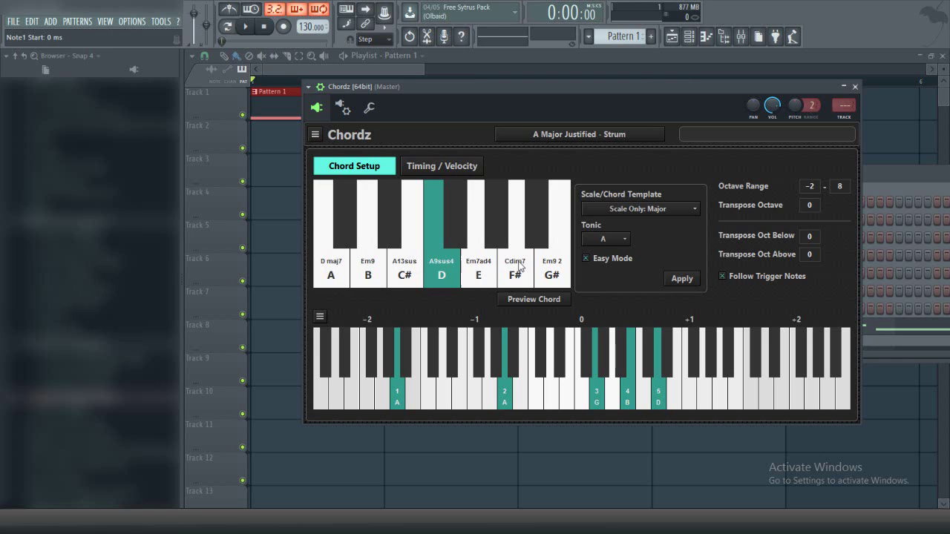
Audition the preset's chords on the E, G# and D trigger keys, finishing on E
{"action": "left_click", "coordinate": [473, 282]}
{"action": "left_click", "coordinate": [553, 275]}
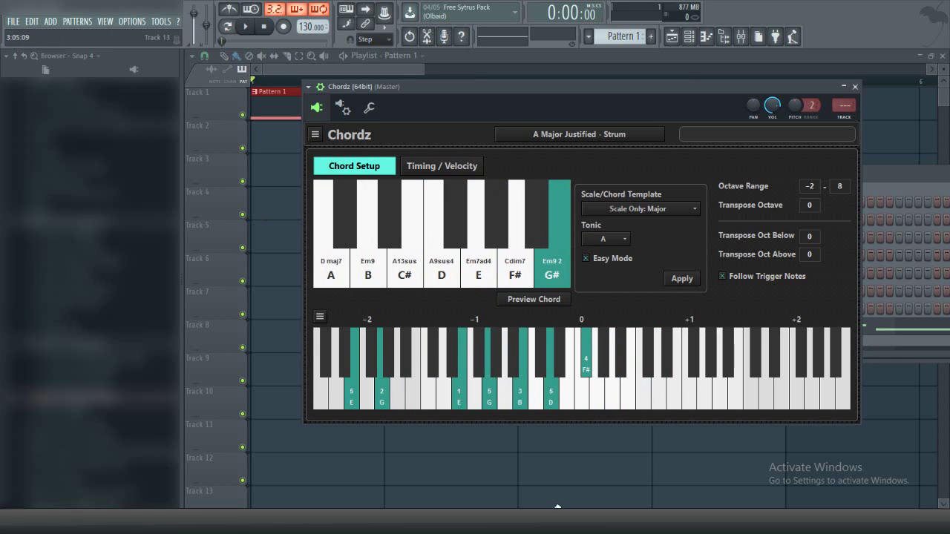
{"action": "left_click", "coordinate": [445, 284]}
{"action": "left_click", "coordinate": [479, 265]}
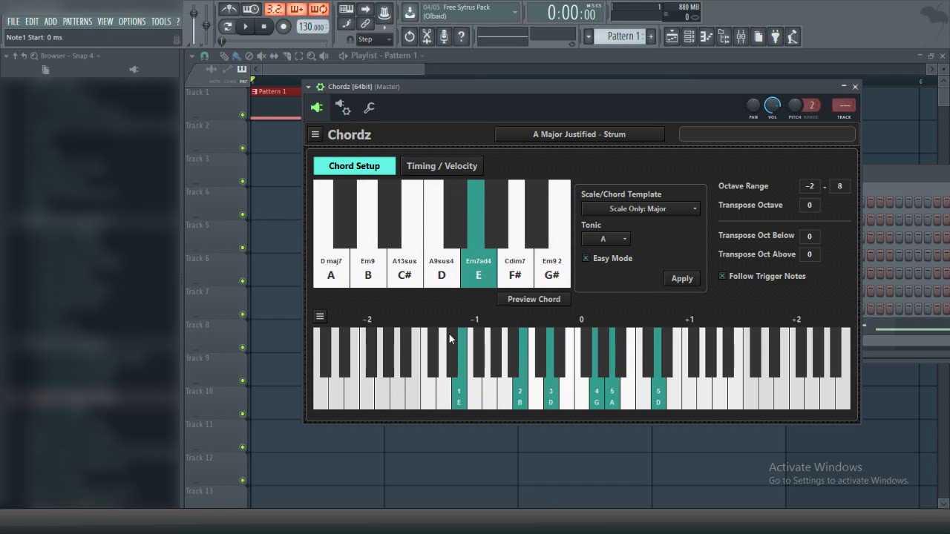
Try adding a low B note to the Em7ad4 chord on the E trigger key and remove it again
{"action": "left_click", "coordinate": [522, 406]}
{"action": "left_click", "coordinate": [410, 398]}
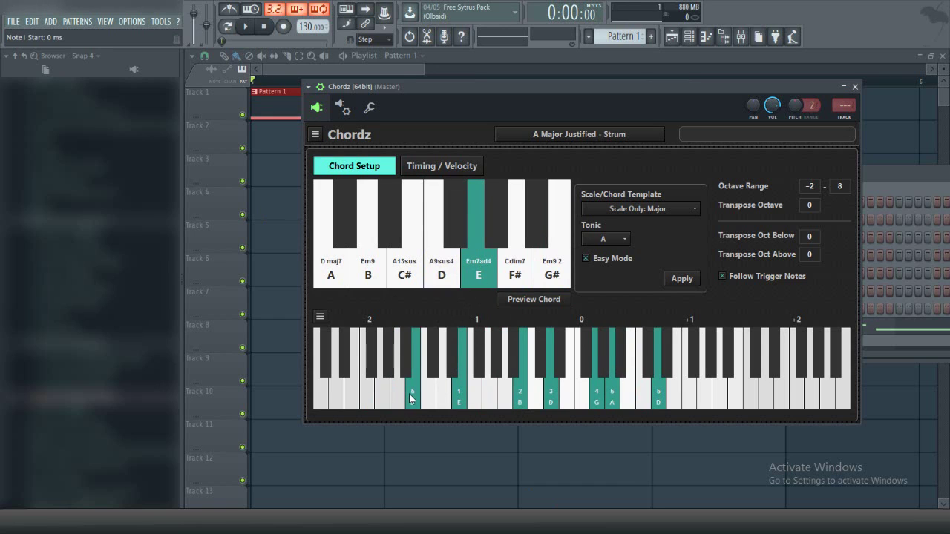
{"action": "left_click", "coordinate": [410, 398]}
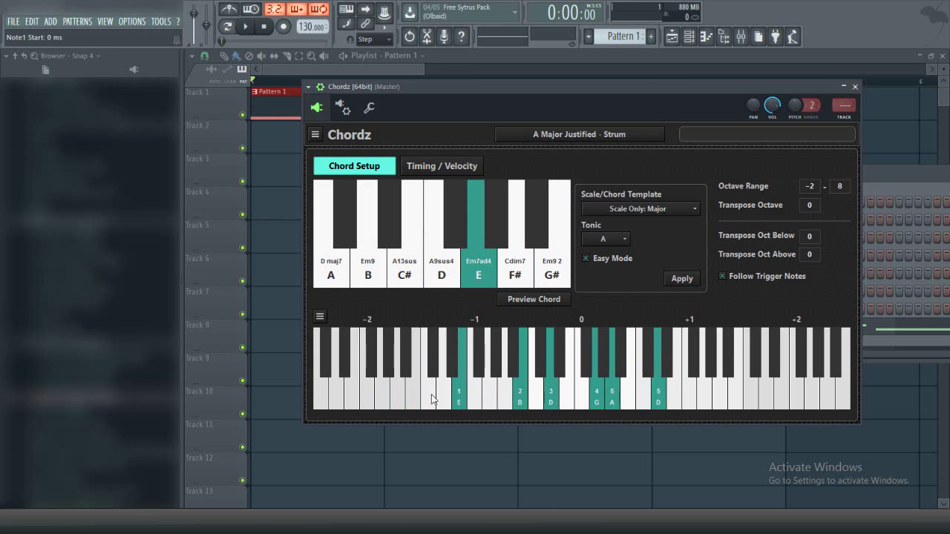
{"action": "left_click", "coordinate": [520, 400]}
Load the "Scale - C Minor scale Chords" preset into Chordz
{"action": "left_click", "coordinate": [738, 395]}
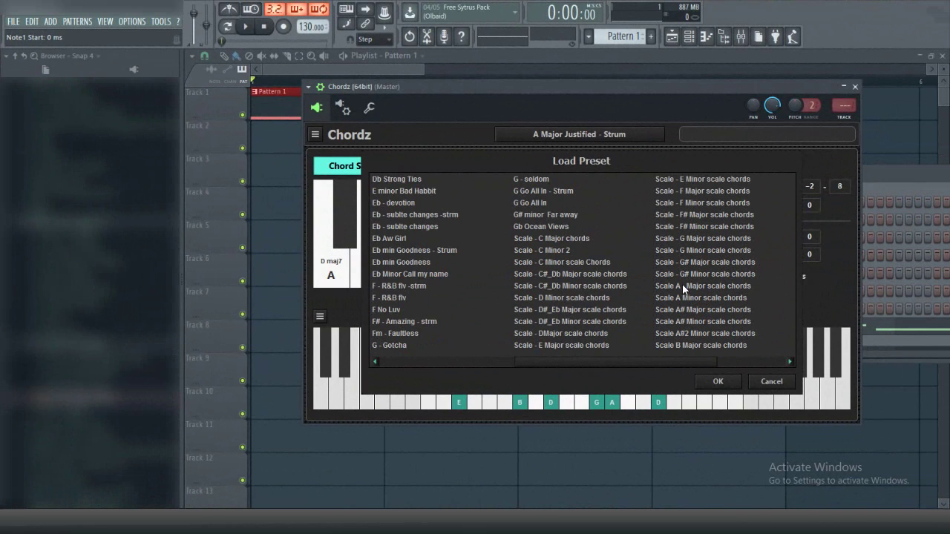
{"action": "left_click", "coordinate": [573, 264]}
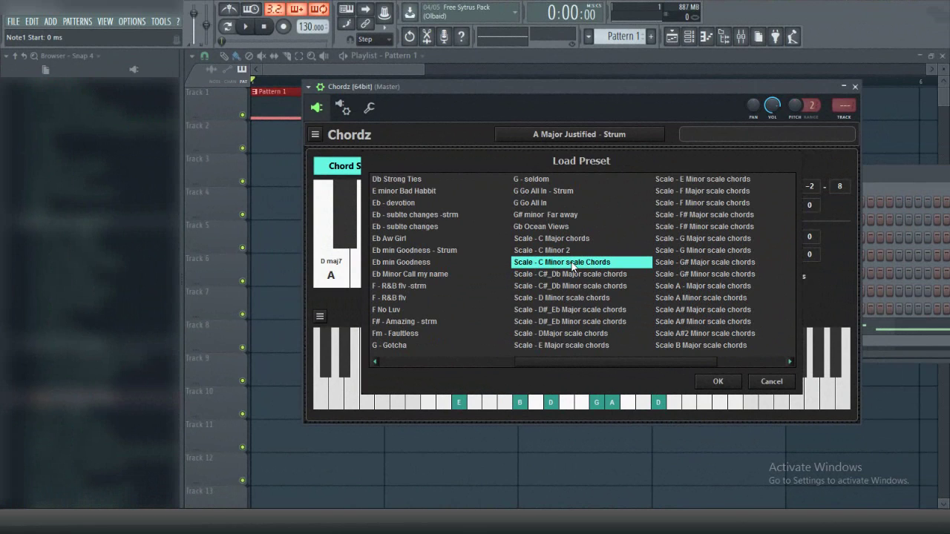
{"action": "double_click", "coordinate": [572, 264]}
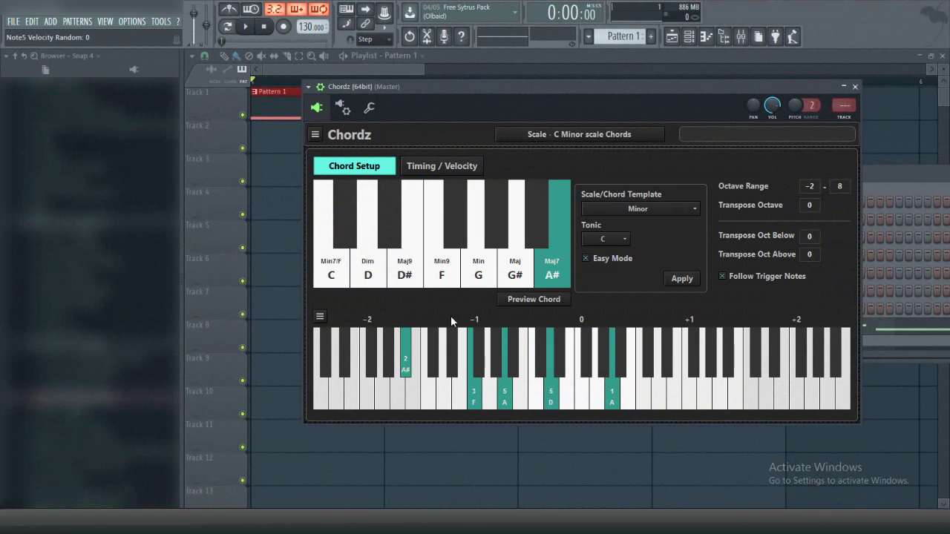
Audition the C minor chords on the C, D, D#, F and G keys, and check the first two black trigger keys
{"action": "left_click", "coordinate": [346, 284]}
{"action": "left_click", "coordinate": [372, 283]}
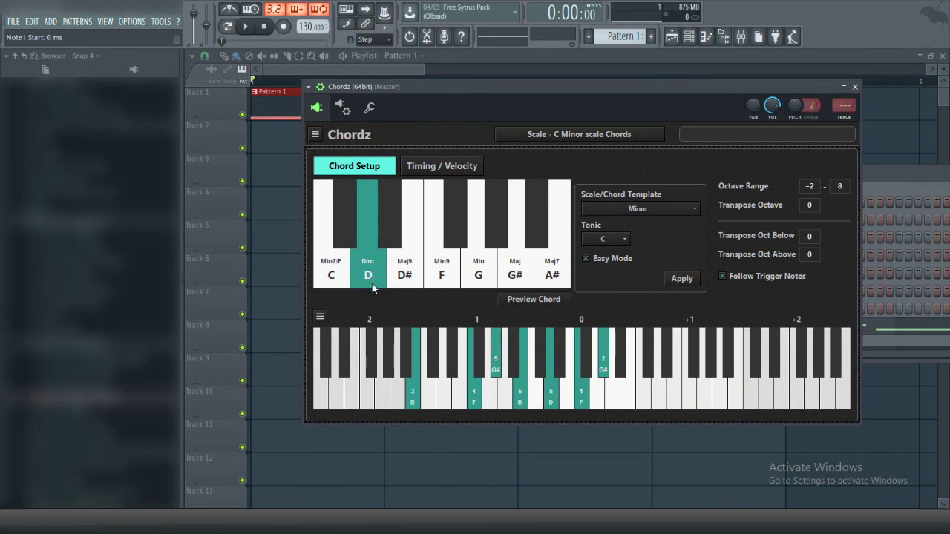
{"action": "left_click", "coordinate": [403, 279]}
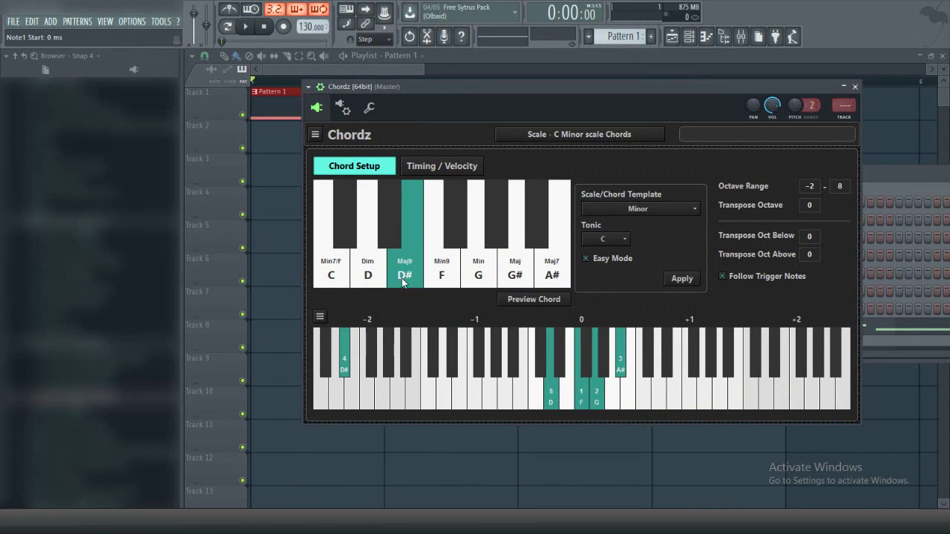
{"action": "left_click", "coordinate": [442, 279]}
{"action": "left_click", "coordinate": [480, 278]}
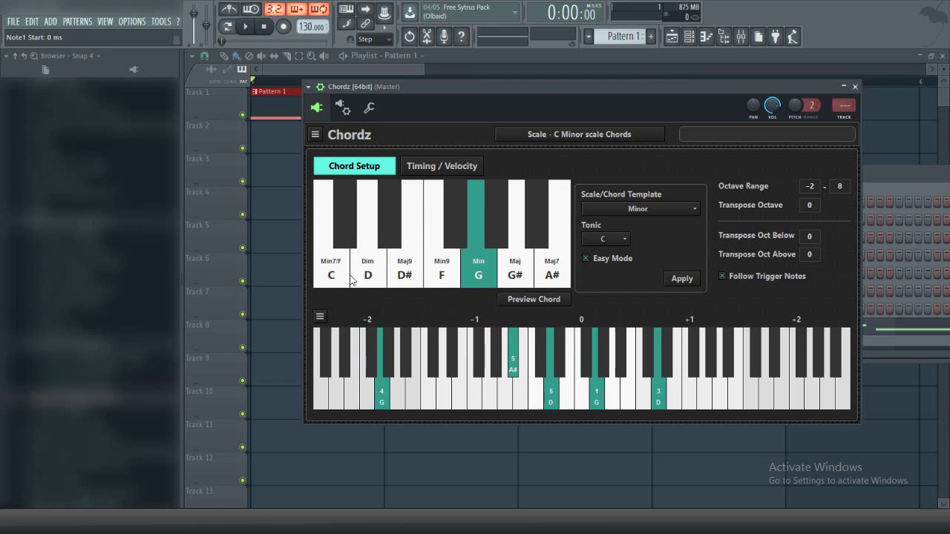
{"action": "left_click", "coordinate": [348, 233]}
{"action": "left_click", "coordinate": [386, 227]}
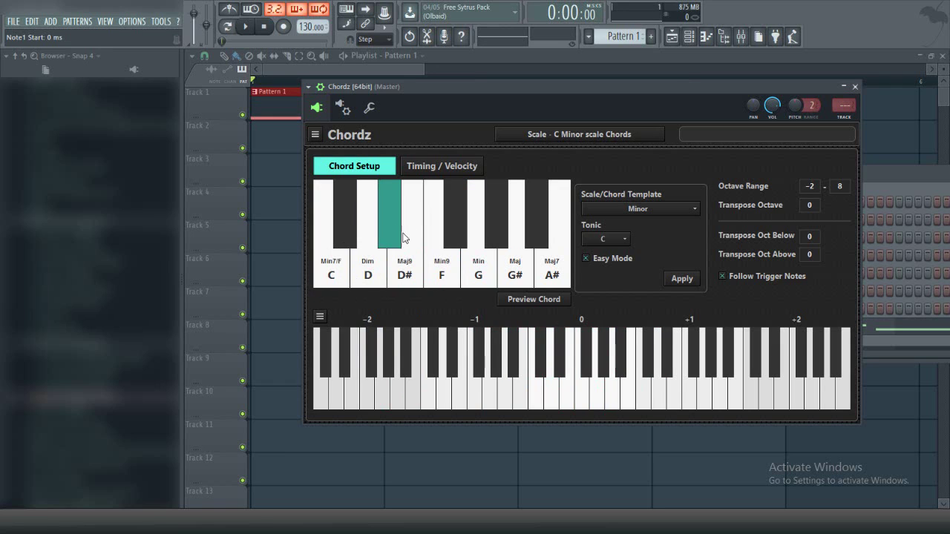
Audition the C minor preset's chords on C, D, F and G, finishing on the Min9 chord of the F key
{"action": "left_click", "coordinate": [343, 271]}
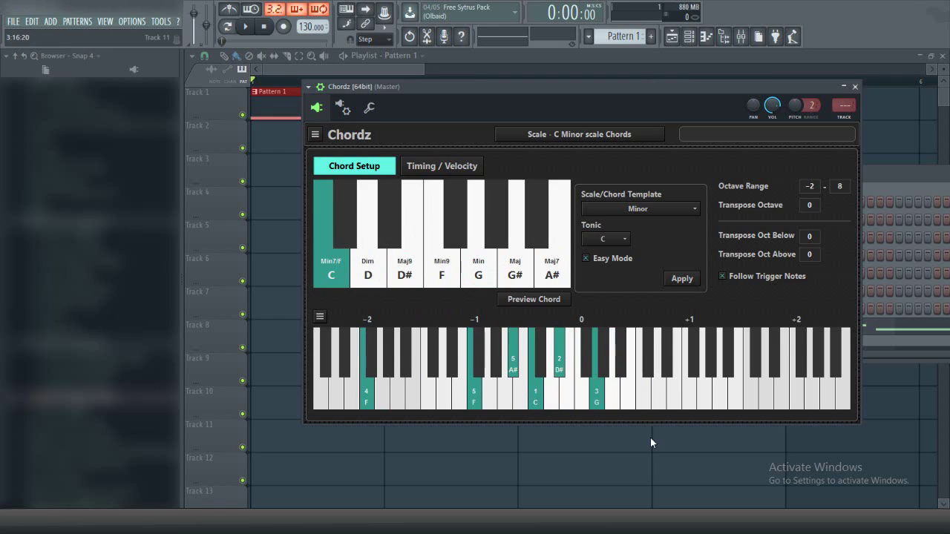
{"action": "left_click", "coordinate": [329, 272]}
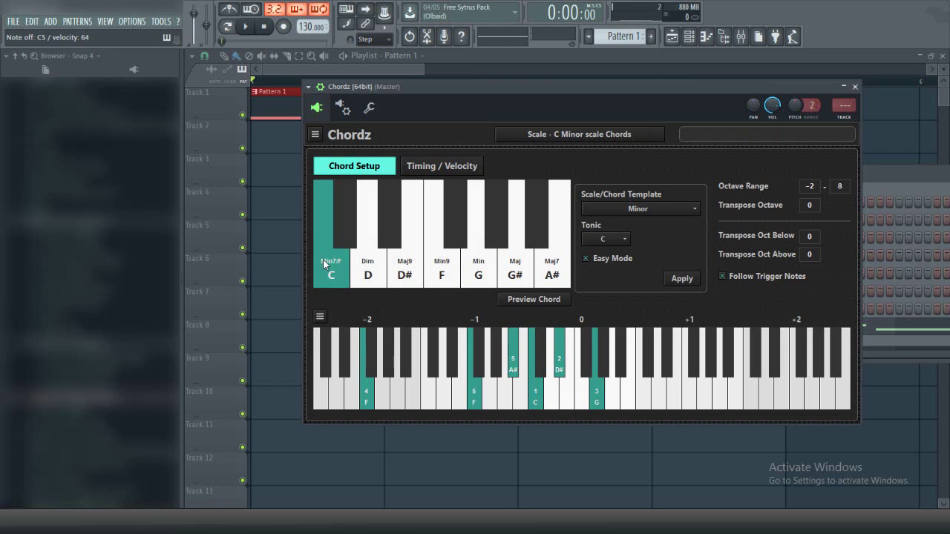
{"action": "left_click", "coordinate": [368, 265]}
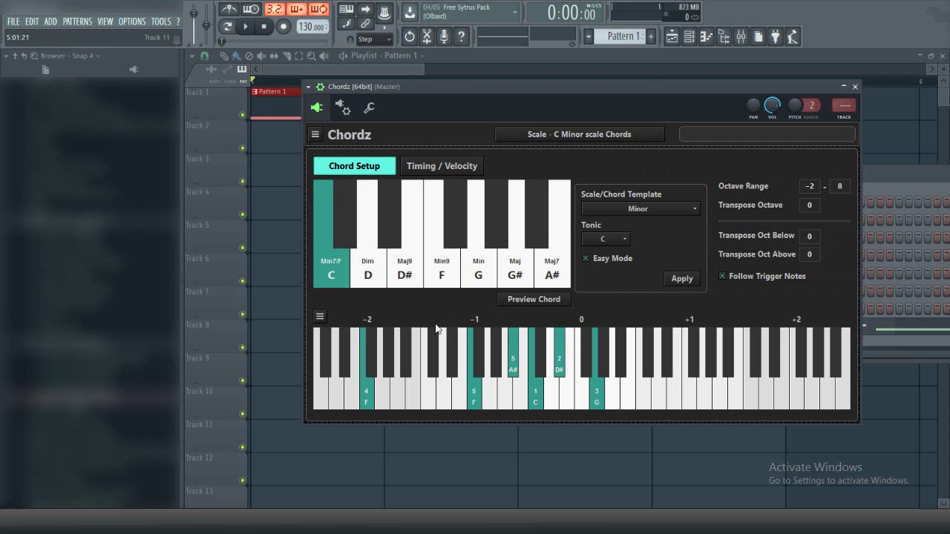
{"action": "left_click", "coordinate": [444, 282]}
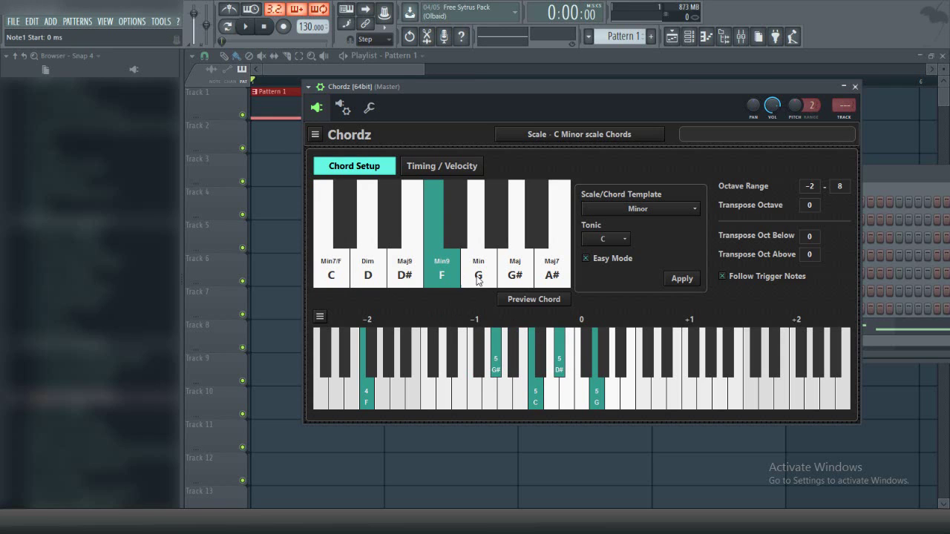
{"action": "left_click", "coordinate": [477, 279]}
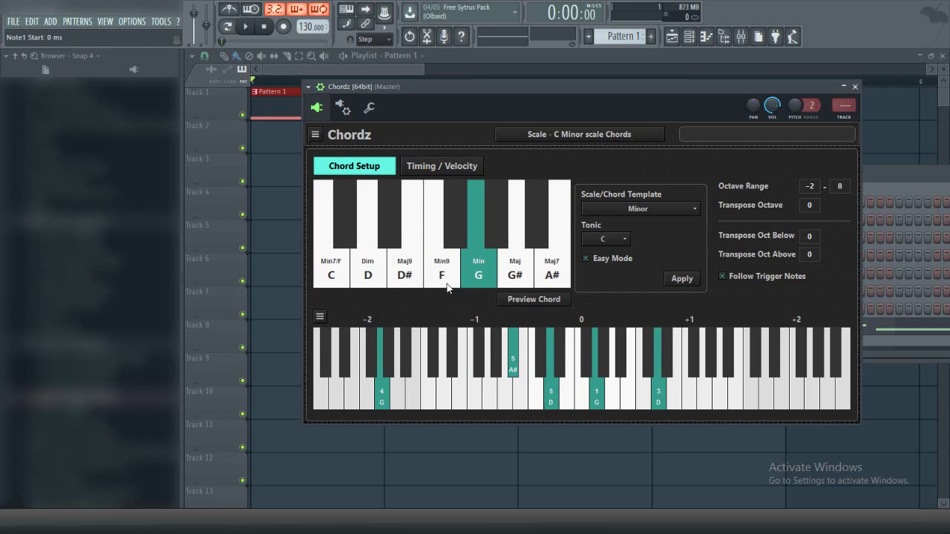
{"action": "left_click", "coordinate": [446, 282]}
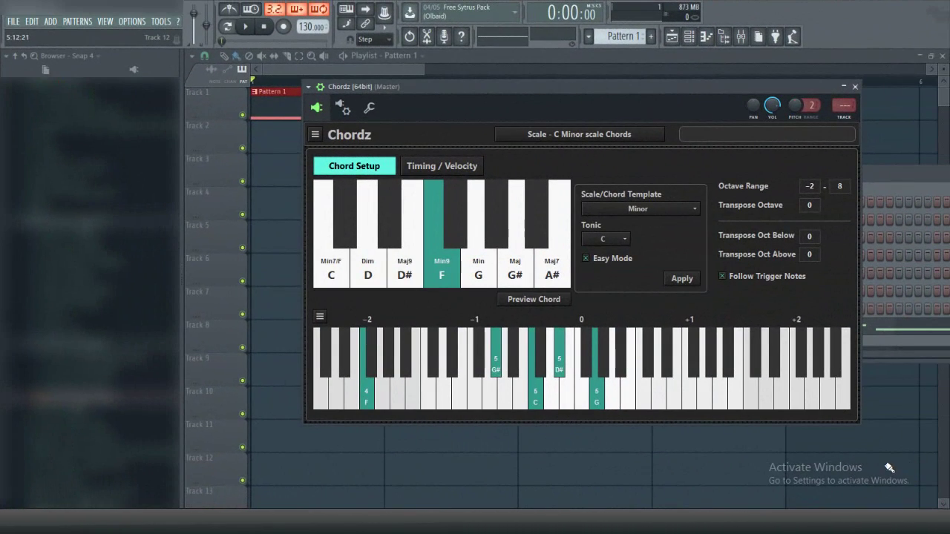
Stagger the chord notes' start delays at 5, 87, 90, 152 and 201 ms for Notes 1 to 5
{"action": "left_click", "coordinate": [448, 170]}
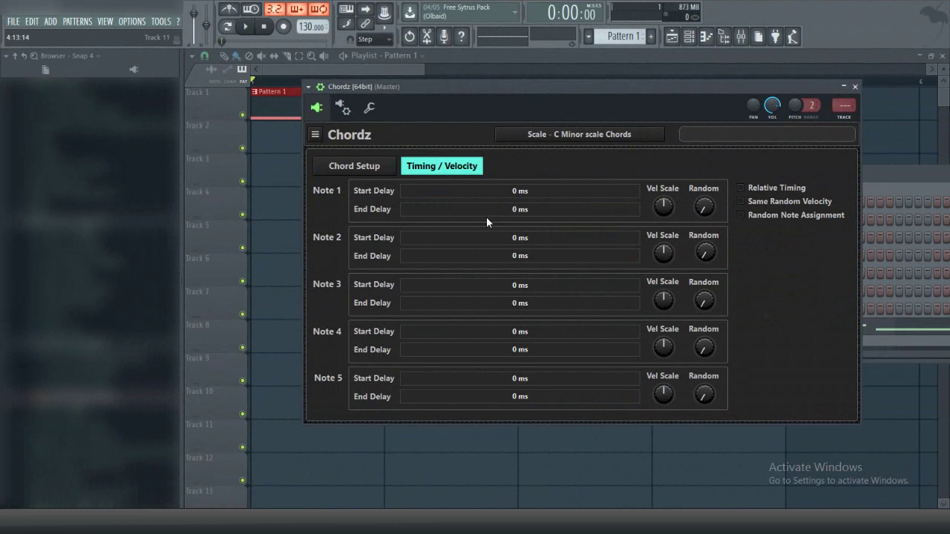
{"action": "left_click", "coordinate": [401, 193]}
{"action": "left_click_drag", "start_coordinate": [402, 237], "coordinate": [421, 239]}
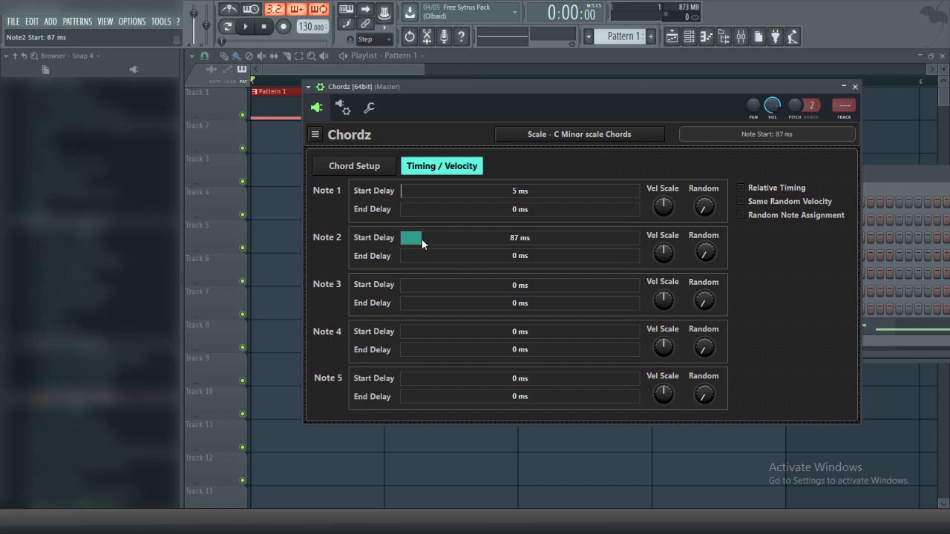
{"action": "left_click_drag", "start_coordinate": [405, 286], "coordinate": [414, 290]}
{"action": "left_click_drag", "start_coordinate": [404, 333], "coordinate": [437, 334]}
{"action": "left_click_drag", "start_coordinate": [412, 285], "coordinate": [423, 289]}
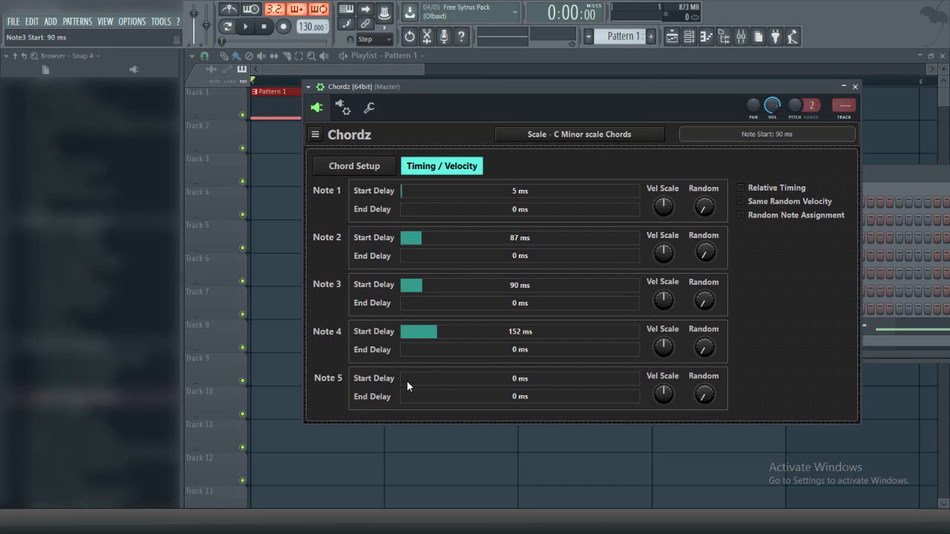
{"action": "left_click_drag", "start_coordinate": [407, 380], "coordinate": [449, 381]}
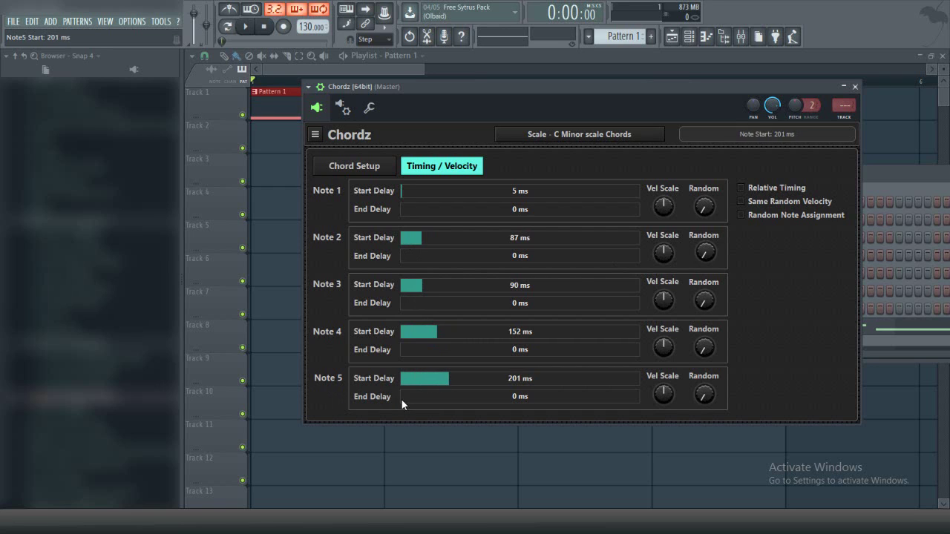
Set the end delays of Notes 1 to 5 to 32, 127, 52, 37 and 75 ms, and adjust Note 1's velocity scale
{"action": "left_click_drag", "start_coordinate": [402, 399], "coordinate": [421, 395]}
{"action": "left_click_drag", "start_coordinate": [403, 350], "coordinate": [410, 349]}
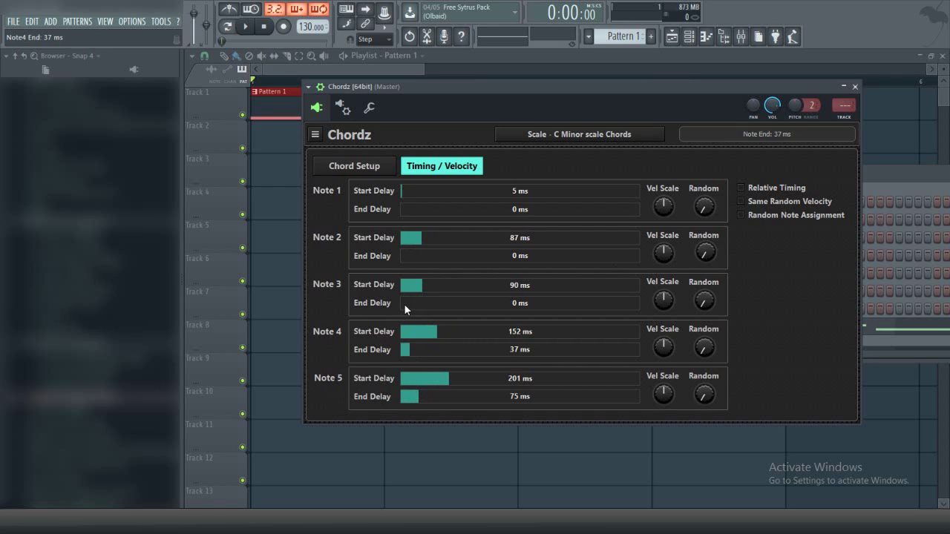
{"action": "left_click_drag", "start_coordinate": [404, 304], "coordinate": [414, 306]}
{"action": "left_click_drag", "start_coordinate": [440, 255], "coordinate": [433, 254]}
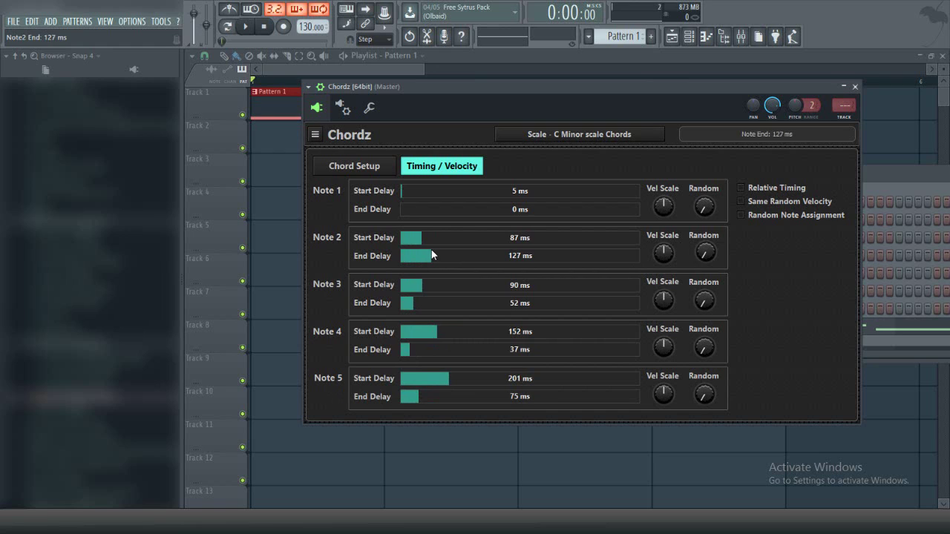
{"action": "left_click_drag", "start_coordinate": [404, 210], "coordinate": [408, 208]}
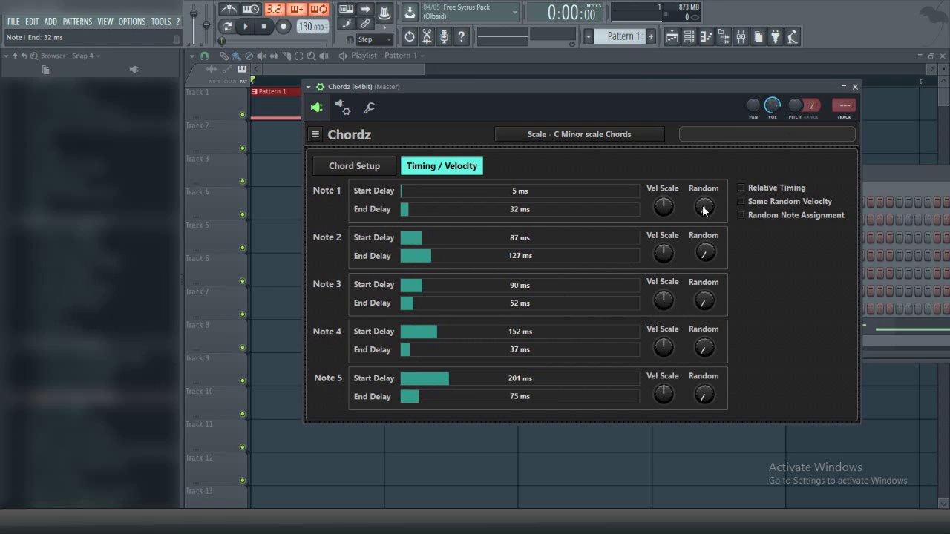
{"action": "mouse_move", "coordinate": [663, 206]}
{"action": "left_mouse_down"}
{"action": "mouse_move", "coordinate": [666, 214]}
{"action": "mouse_move", "coordinate": [665, 204]}
{"action": "mouse_move", "coordinate": [704, 199]}
{"action": "mouse_move", "coordinate": [666, 205]}
{"action": "left_mouse_up"}
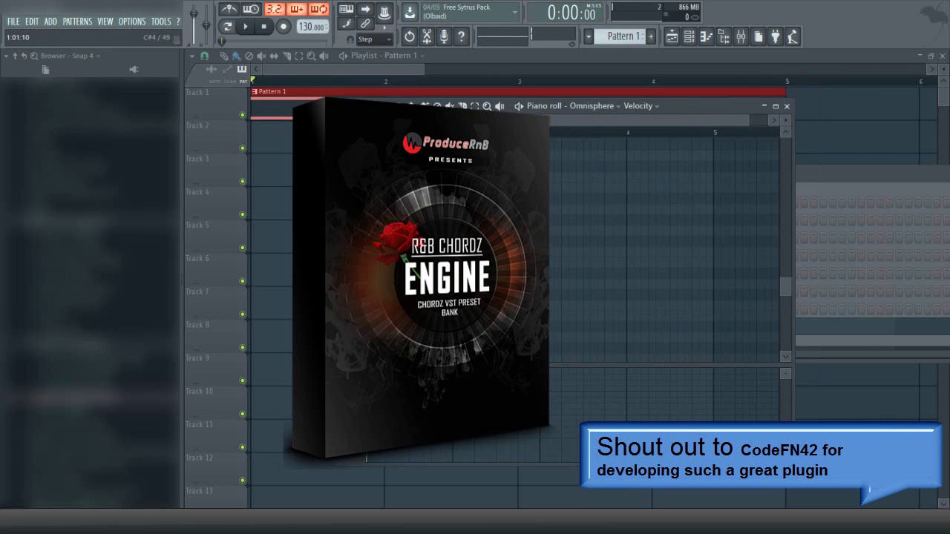
Place notes in the Omnisphere piano roll of Pattern 1
{"action": "left_click", "coordinate": [368, 178]}
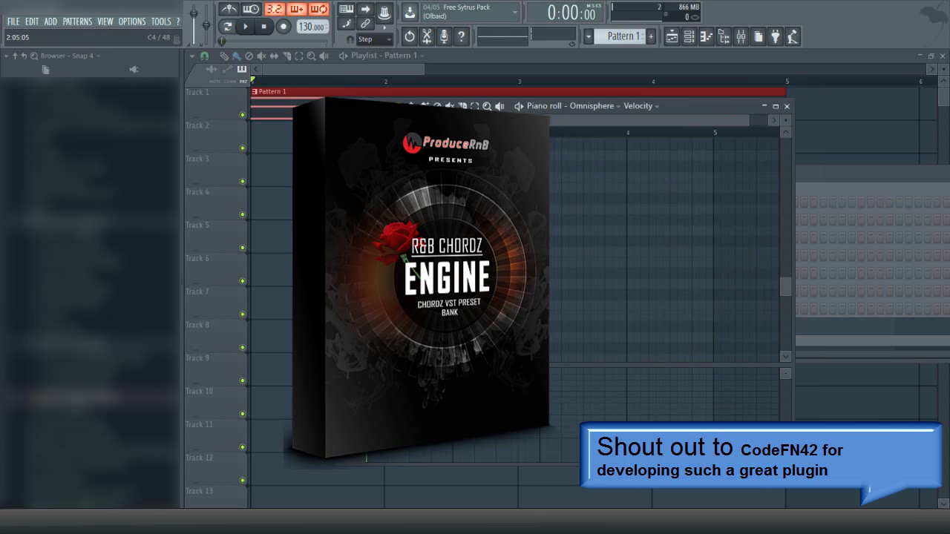
{"action": "scroll", "coordinate": [476, 178], "scroll_direction": "up", "scroll_amount": 2}
{"action": "left_click", "coordinate": [459, 231]}
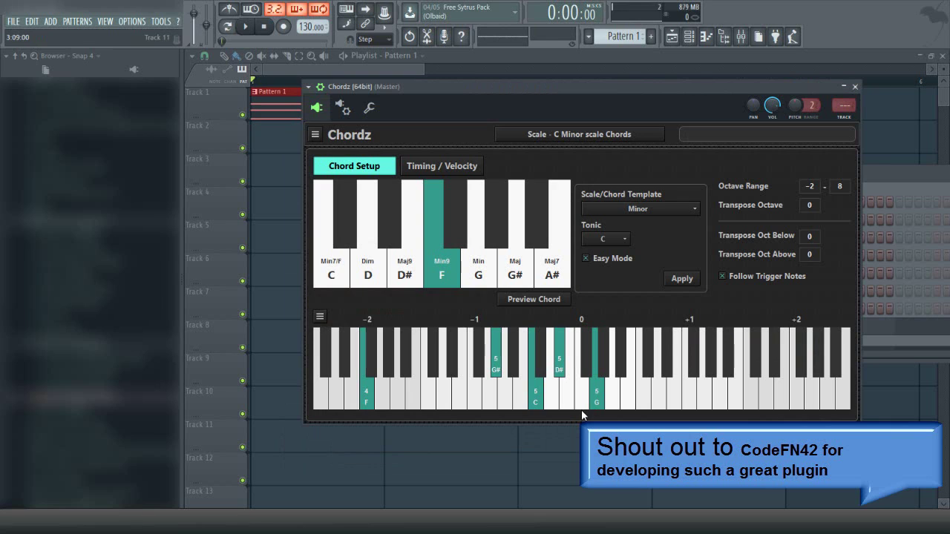
Play the C Minor scale chords in ascending order, from Min7/F on C through D, D#, F and G to the Maj chord on G#
{"action": "key", "text": "z"}
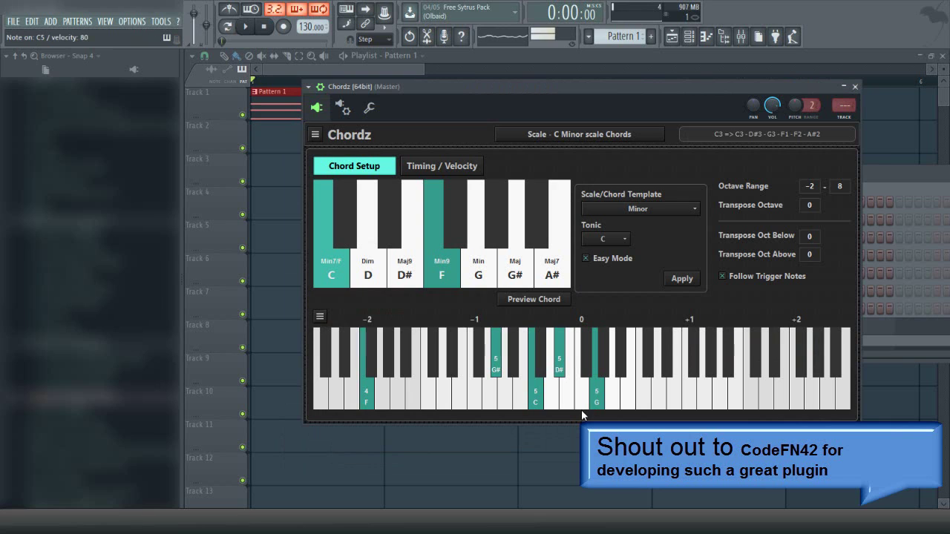
{"action": "key", "text": "x"}
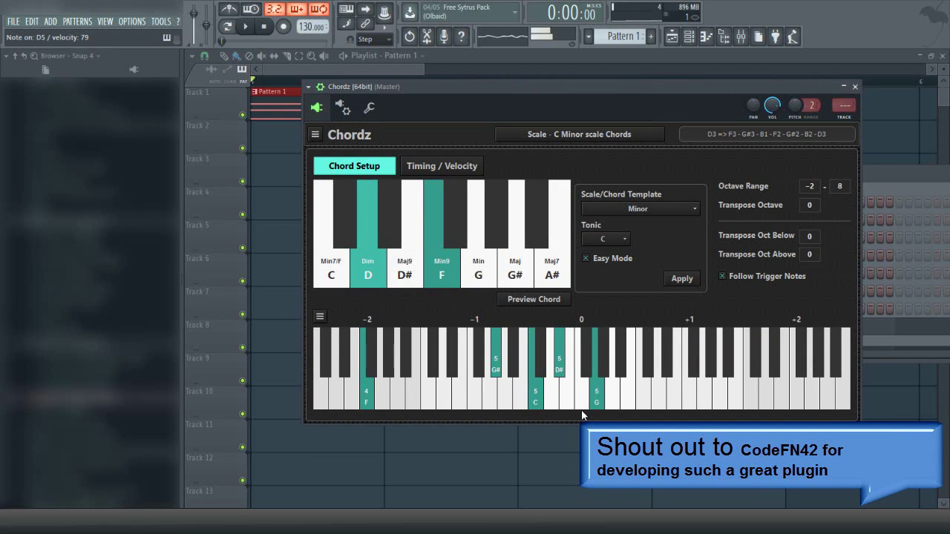
{"action": "key", "text": "c"}
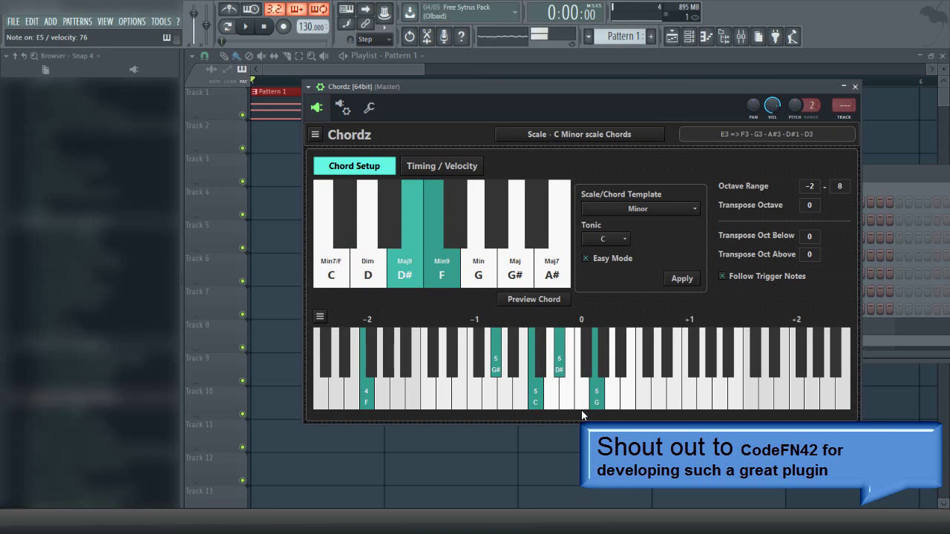
{"action": "key", "text": "v"}
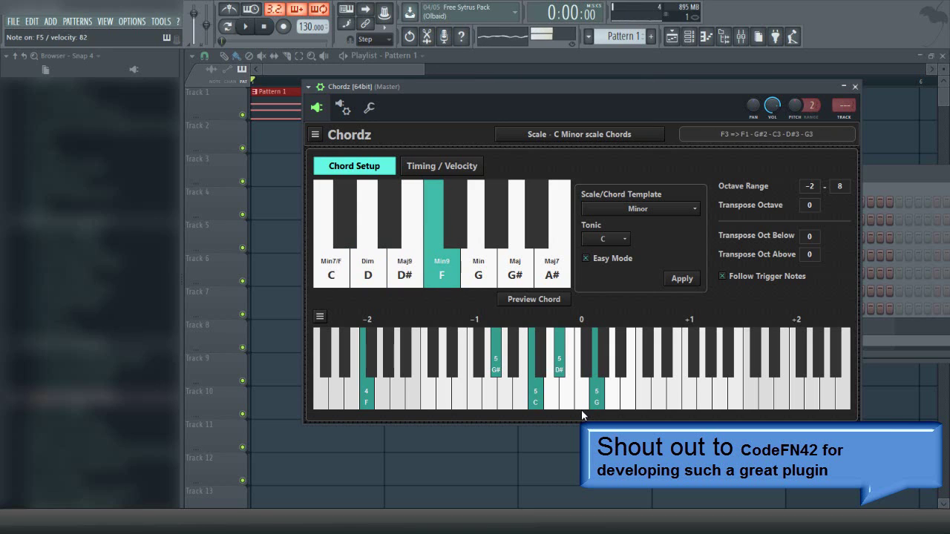
{"action": "key", "text": "b"}
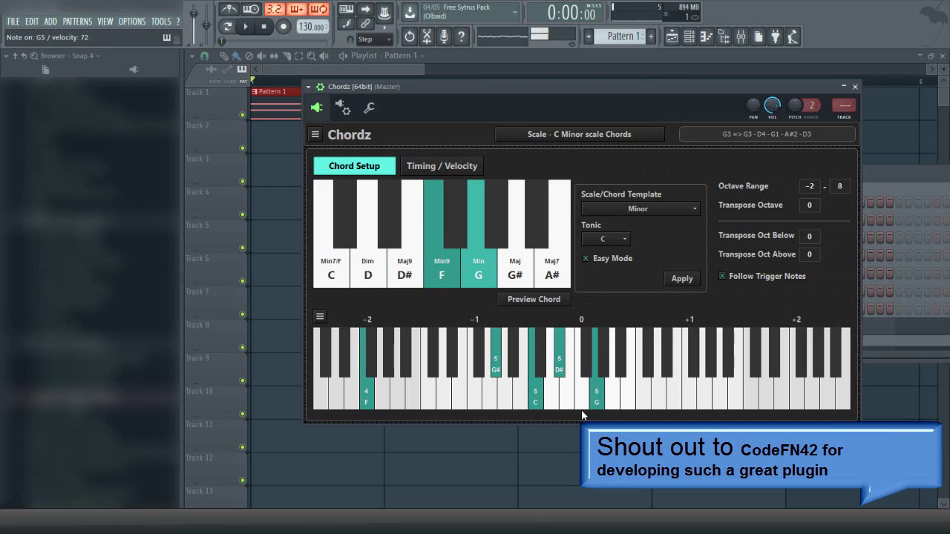
{"action": "key", "text": "n"}
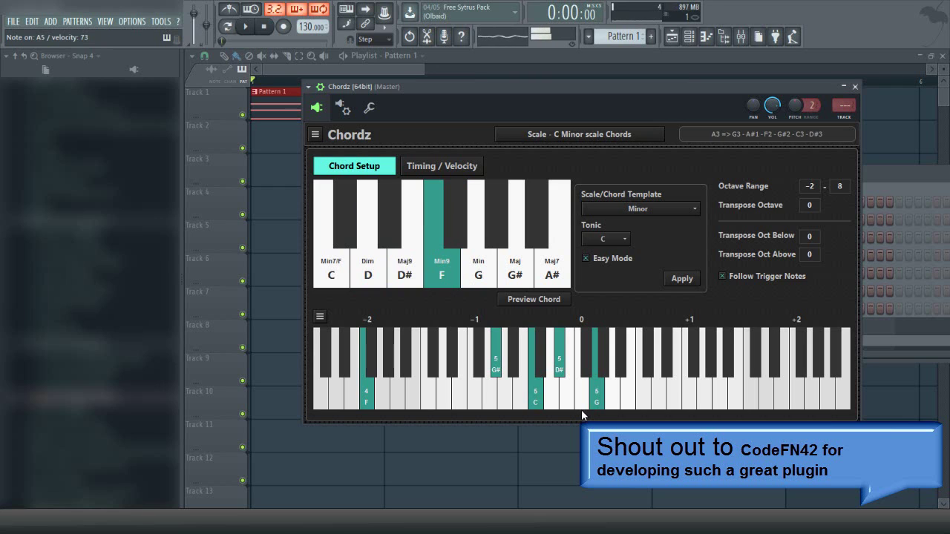